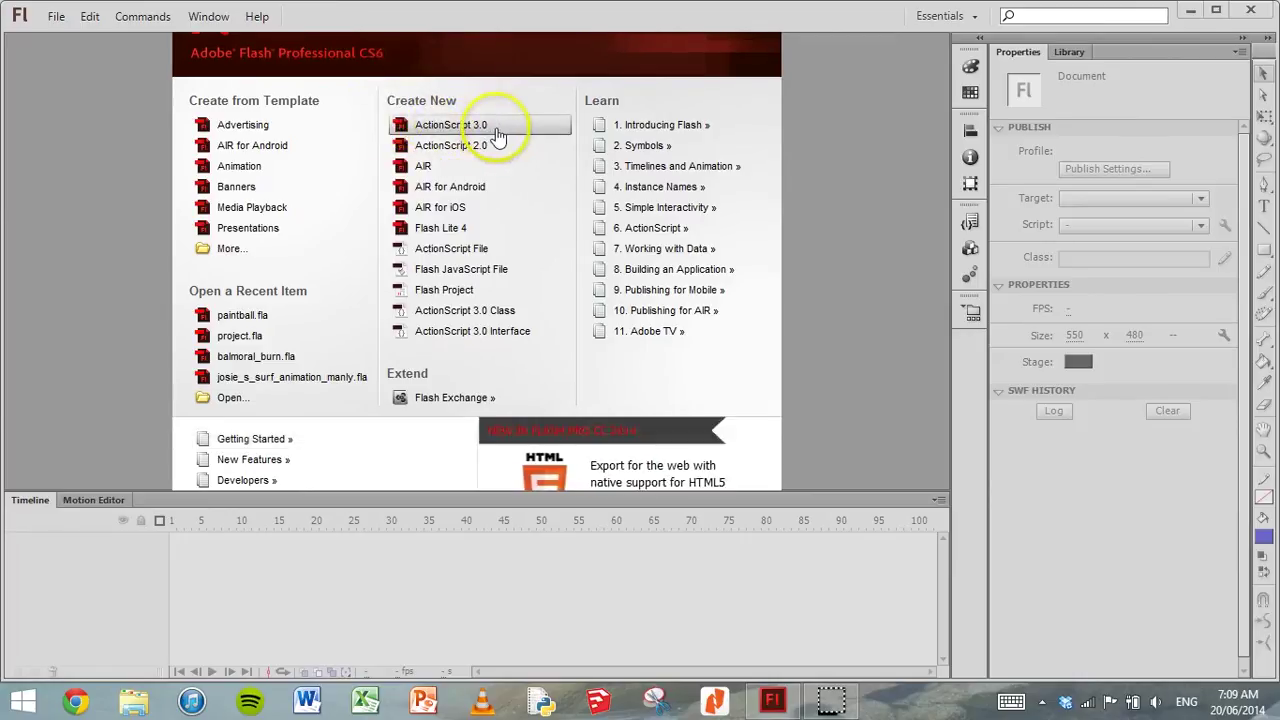
Start a new ActionScript 3.0 document (550 x 400 stage, 24 fps) from the start screen
left_click(498, 133)
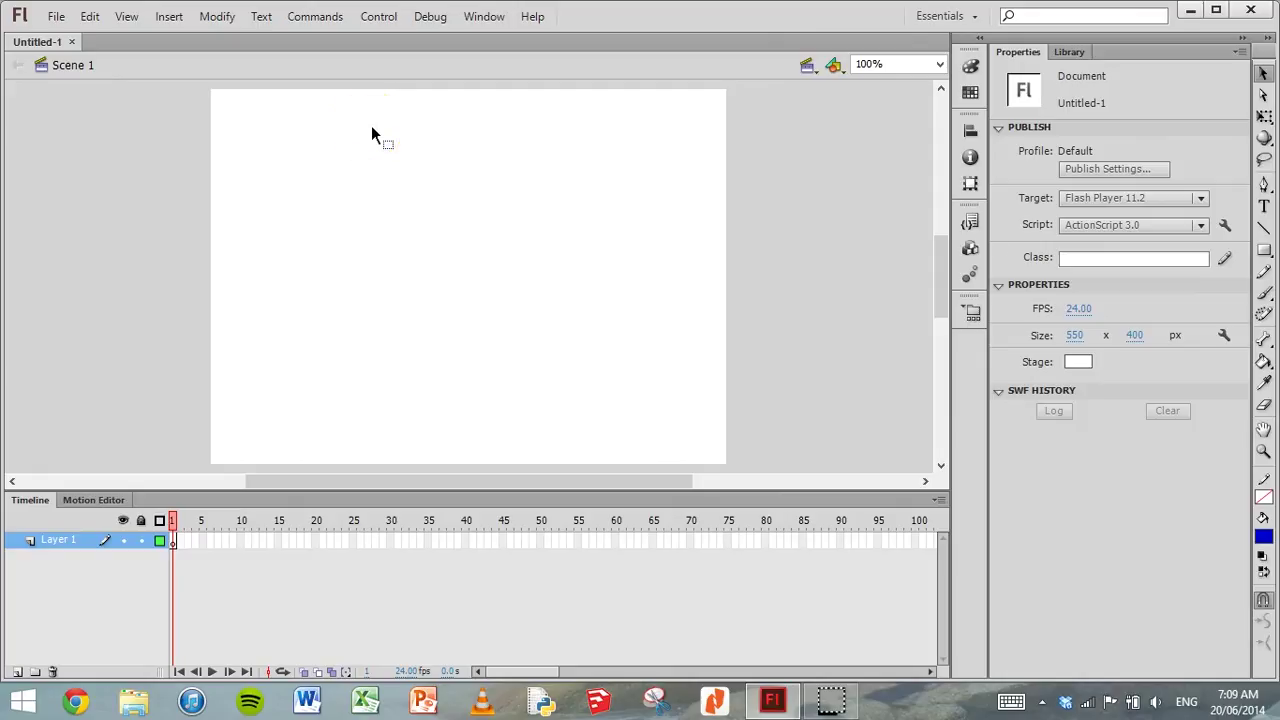
In Modify > Document, enter a stage width of 1280 px
left_click(218, 17)
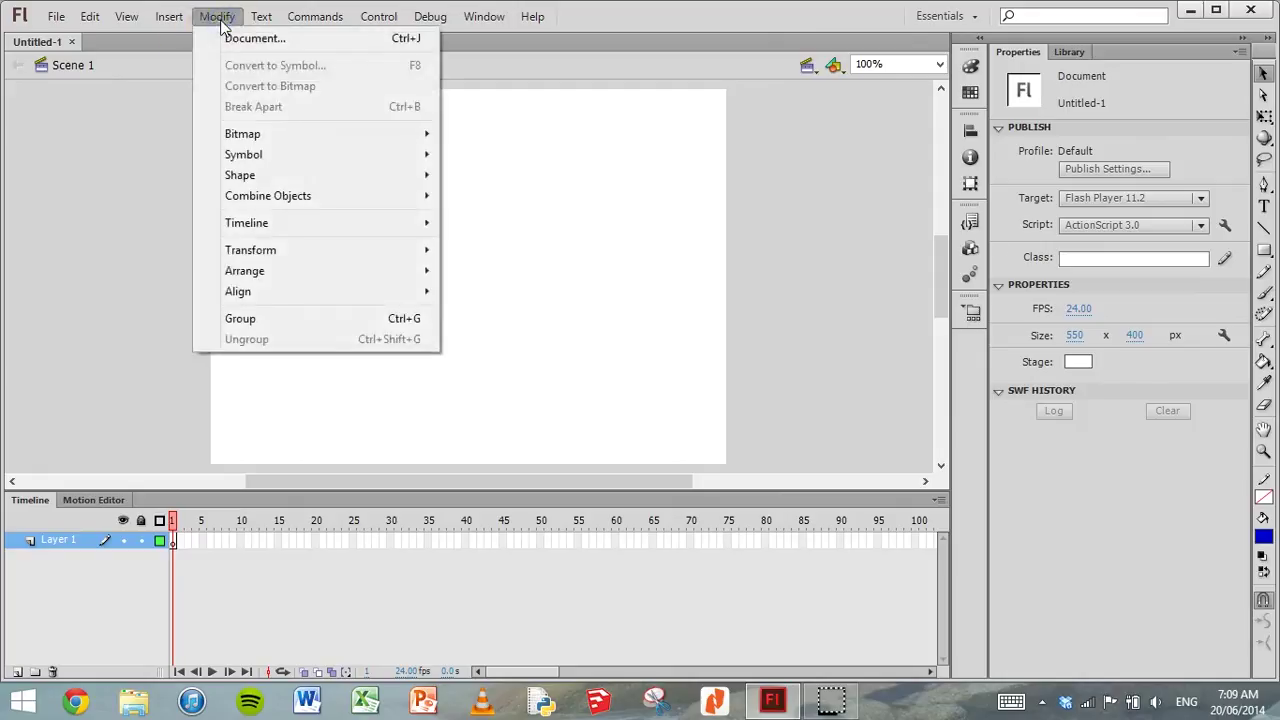
left_click(220, 20)
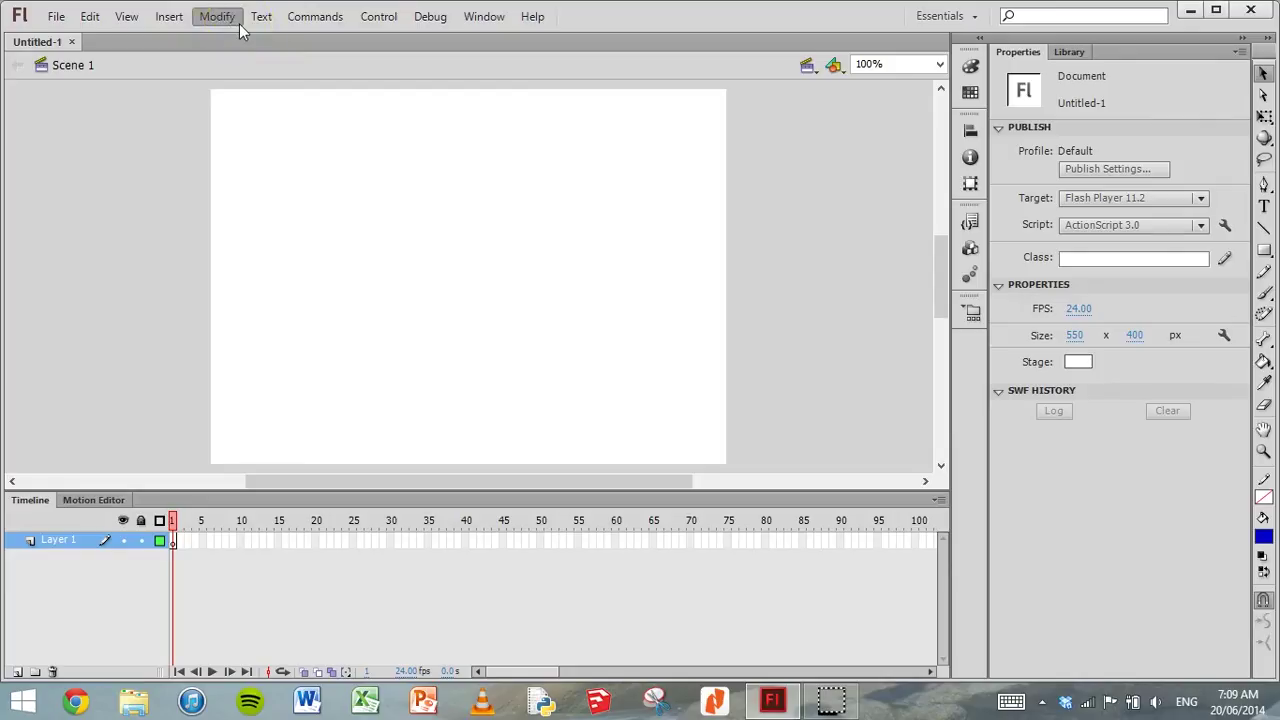
left_click(237, 22)
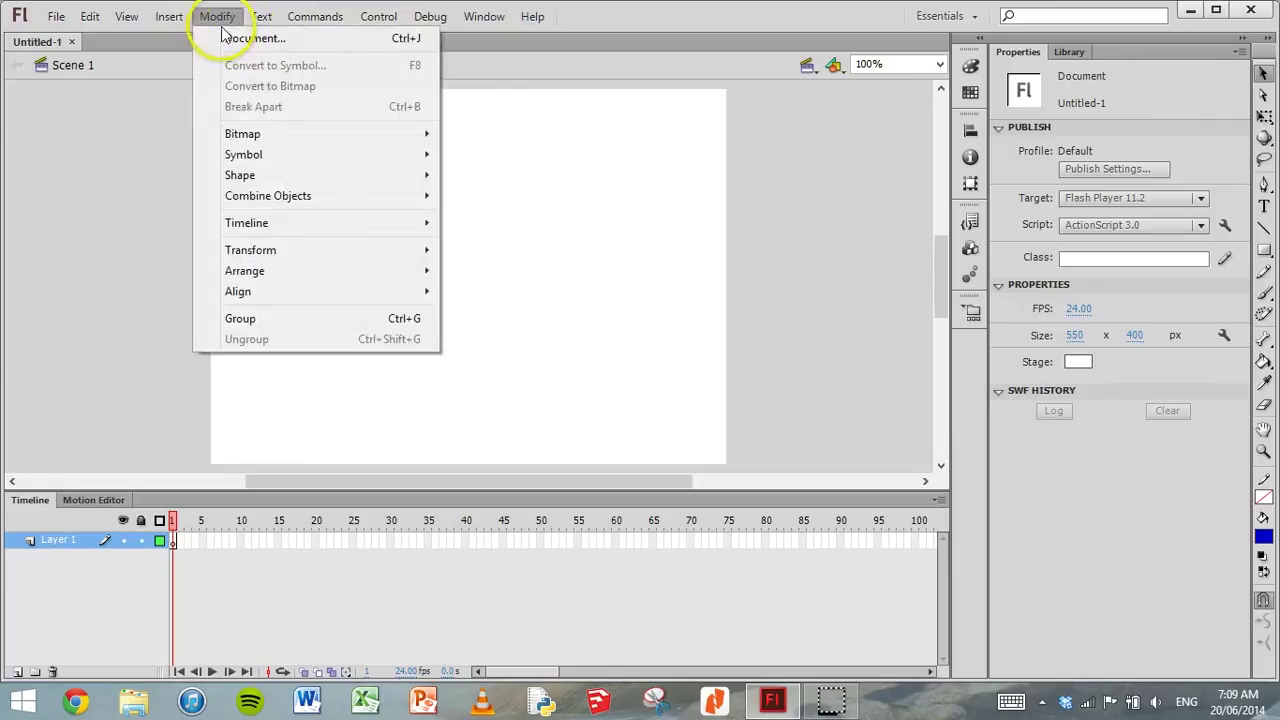
left_click(315, 40)
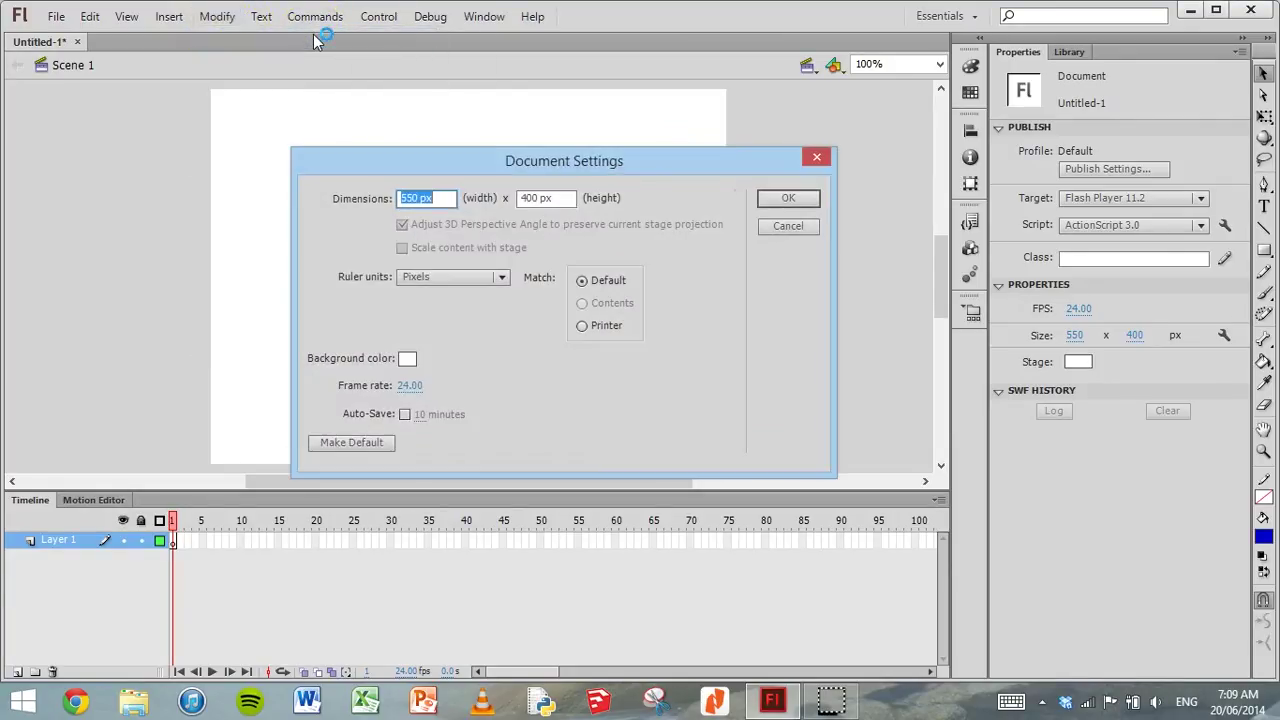
left_click_drag(445, 165, 443, 101)
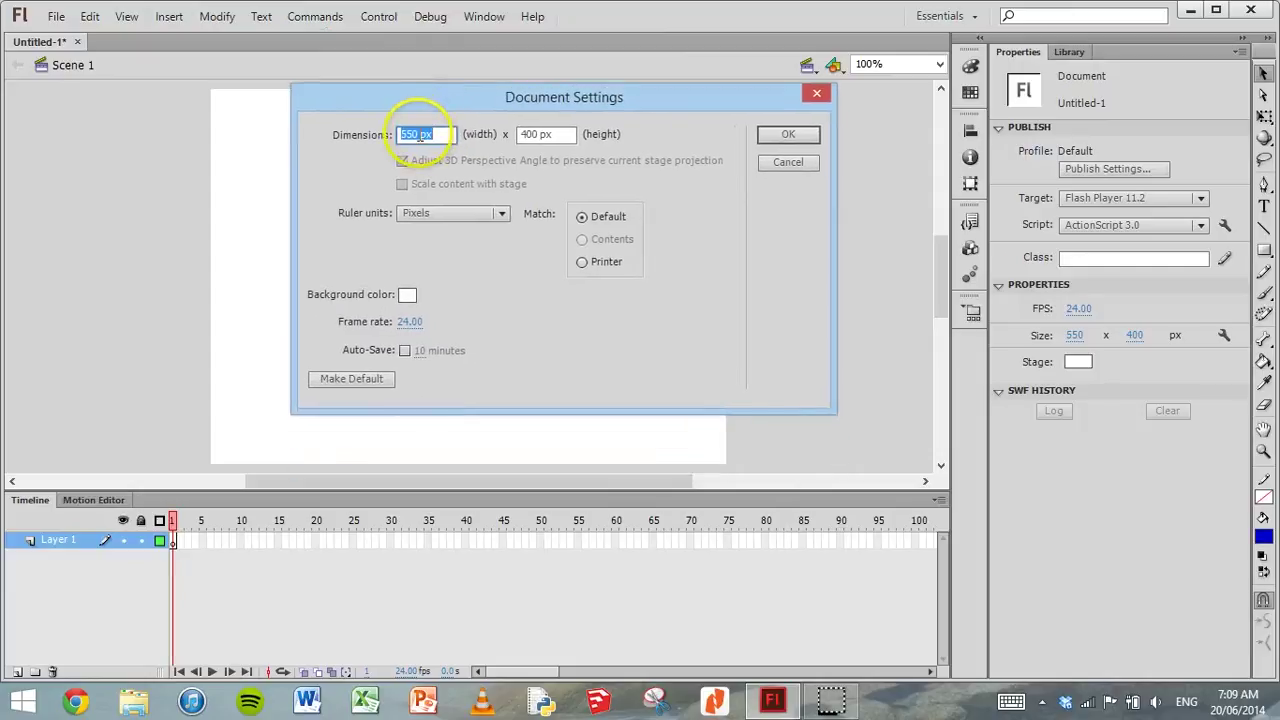
left_click(415, 135)
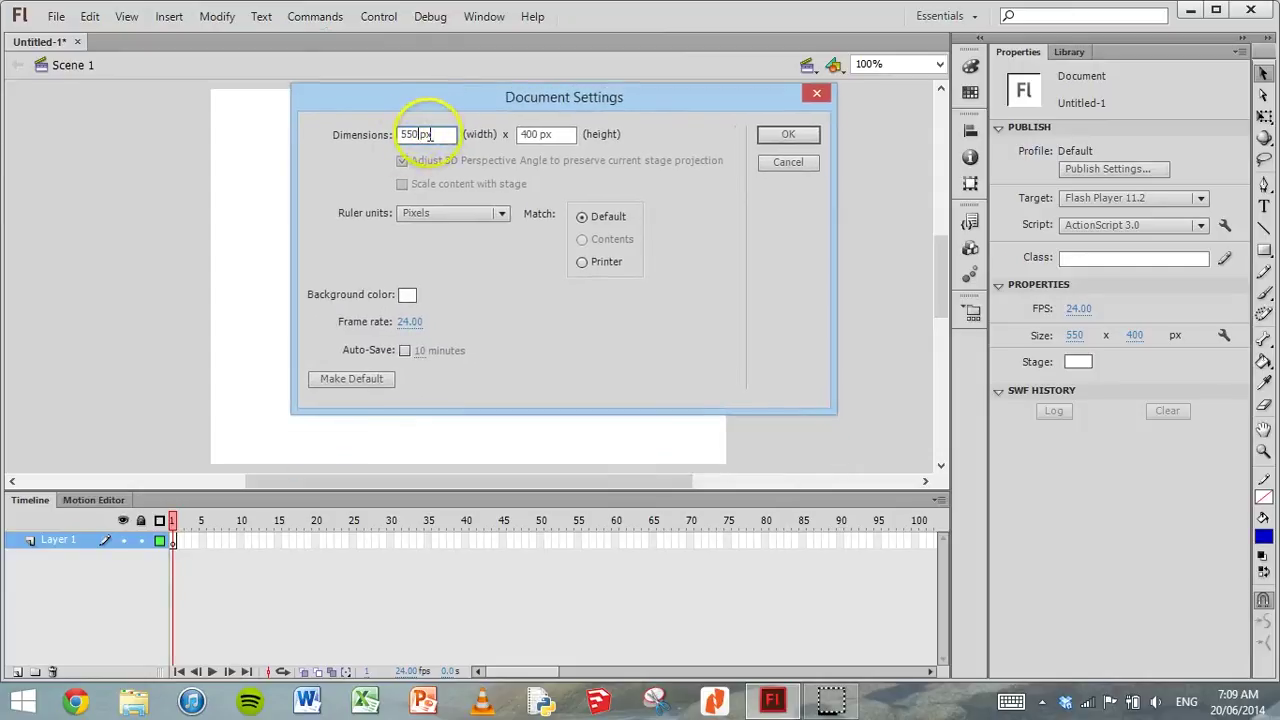
left_click(421, 136)
left_click(431, 134)
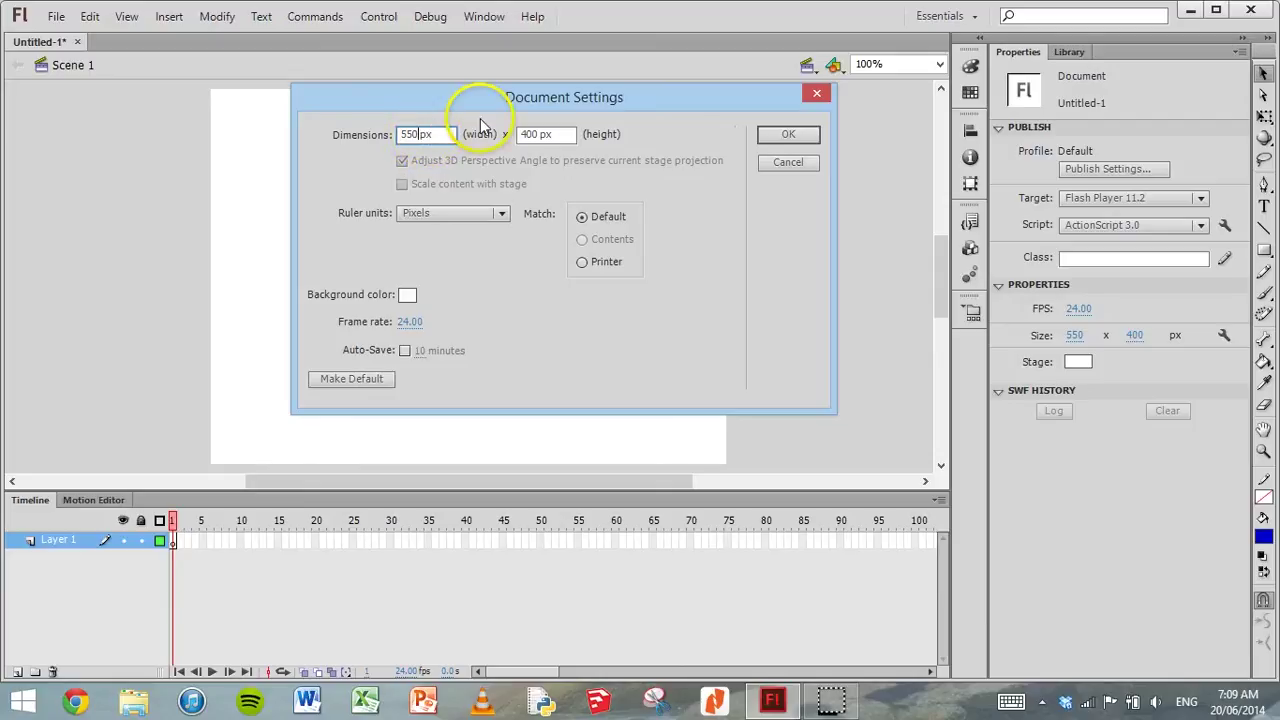
left_click(537, 137)
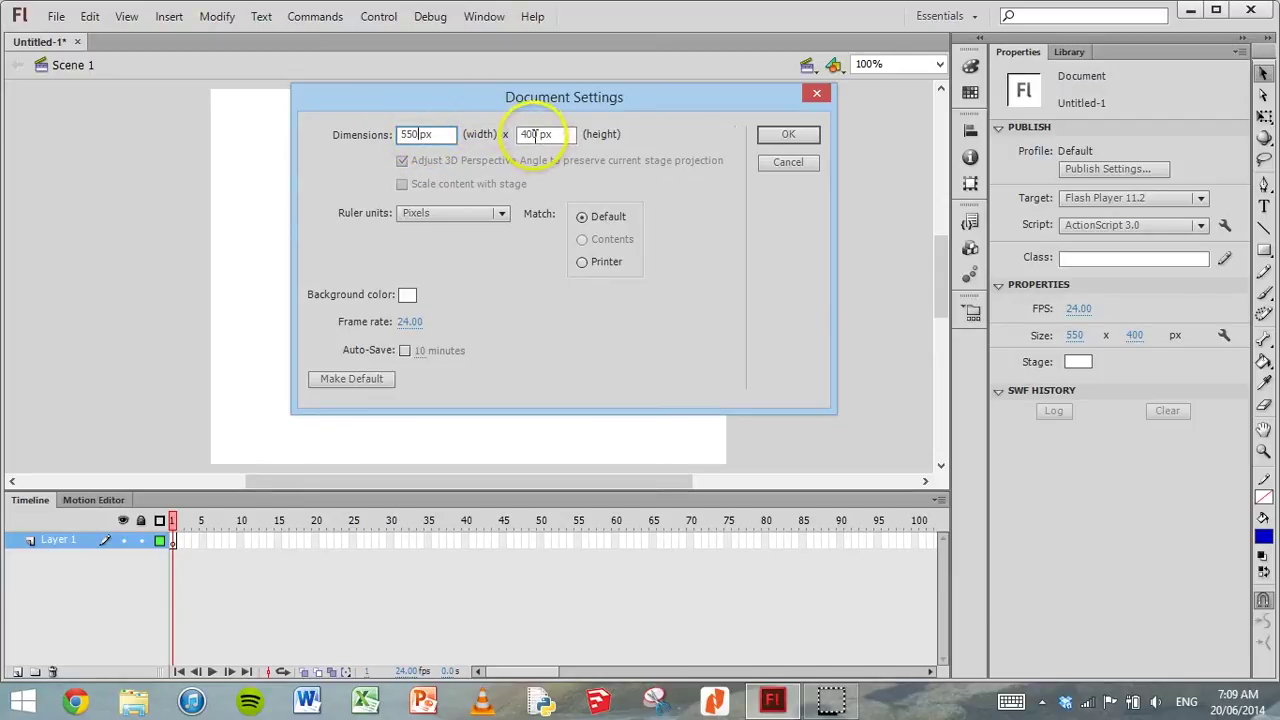
left_click(418, 136)
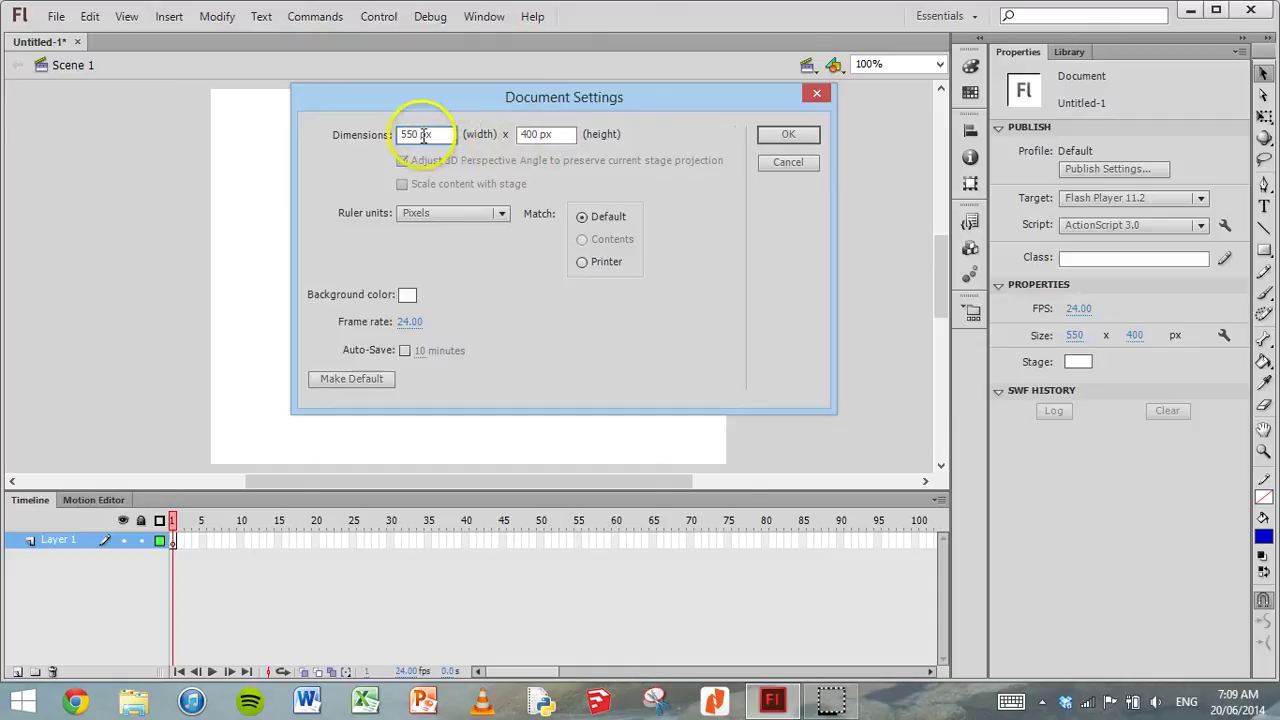
left_click_drag(413, 134, 387, 133)
type("1280")
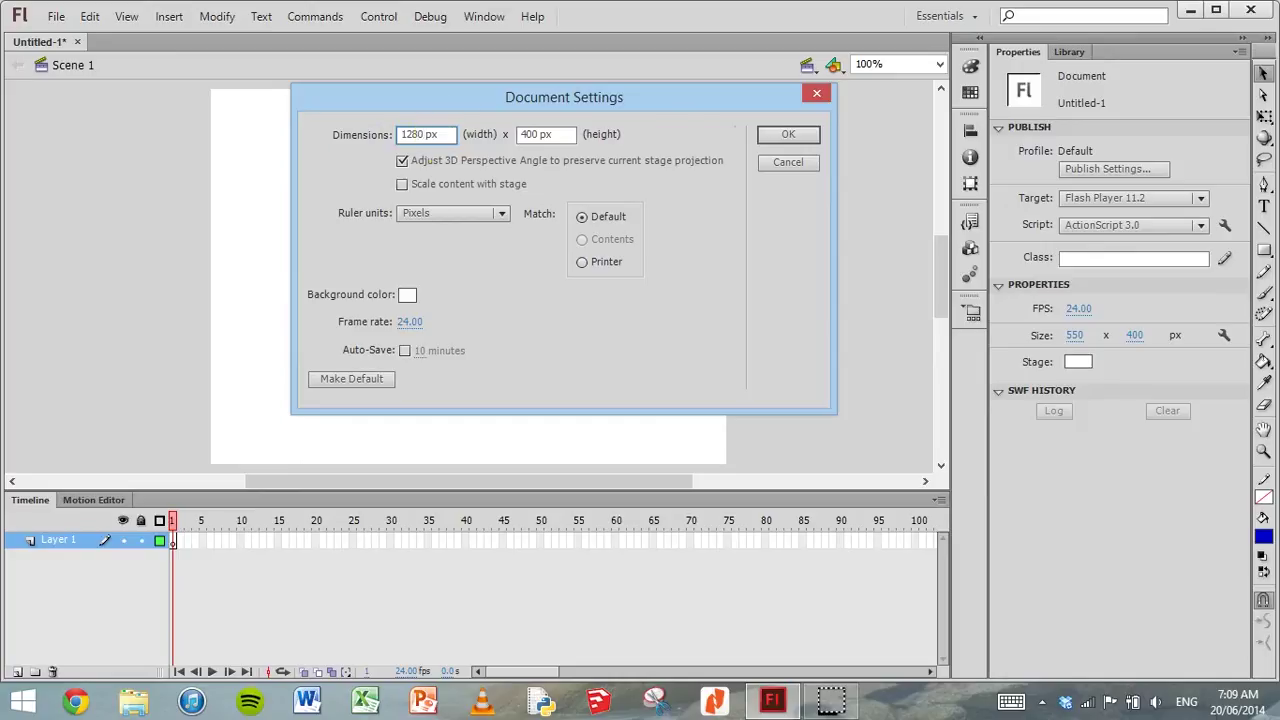
Set the stage height to 720 px, keep 24 fps, and apply the new size
left_click_drag(538, 134, 507, 140)
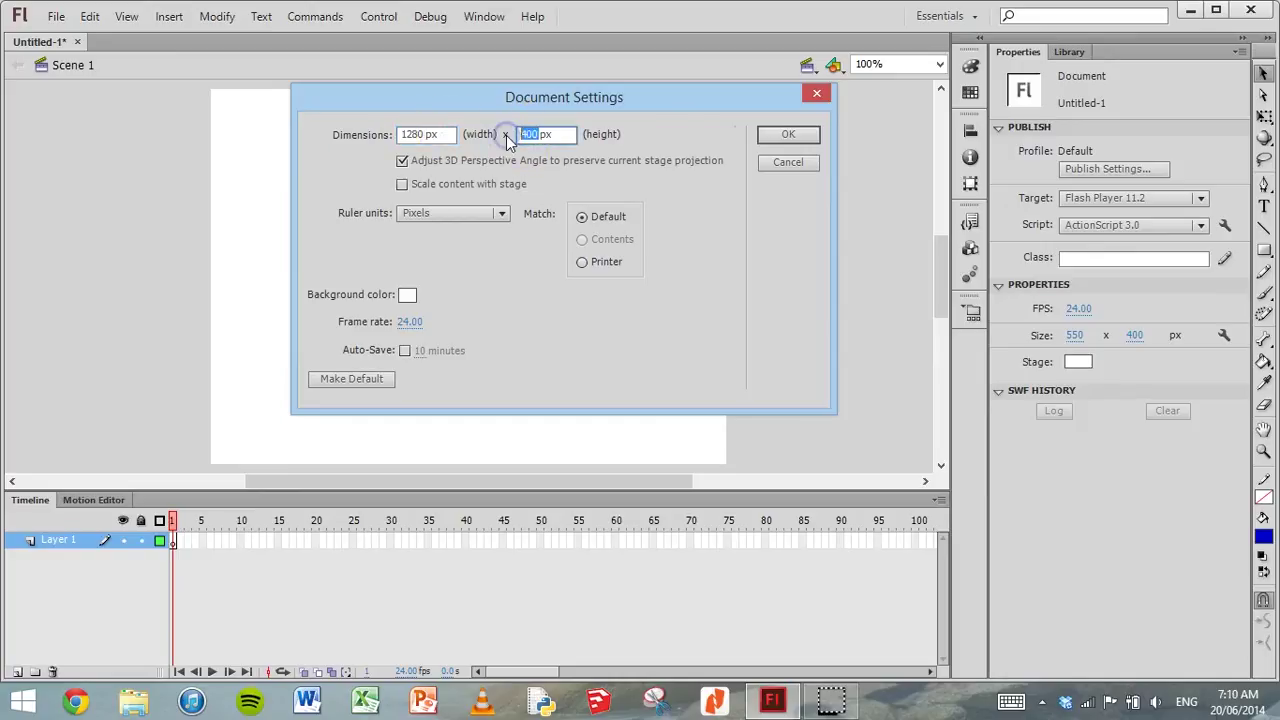
type("720")
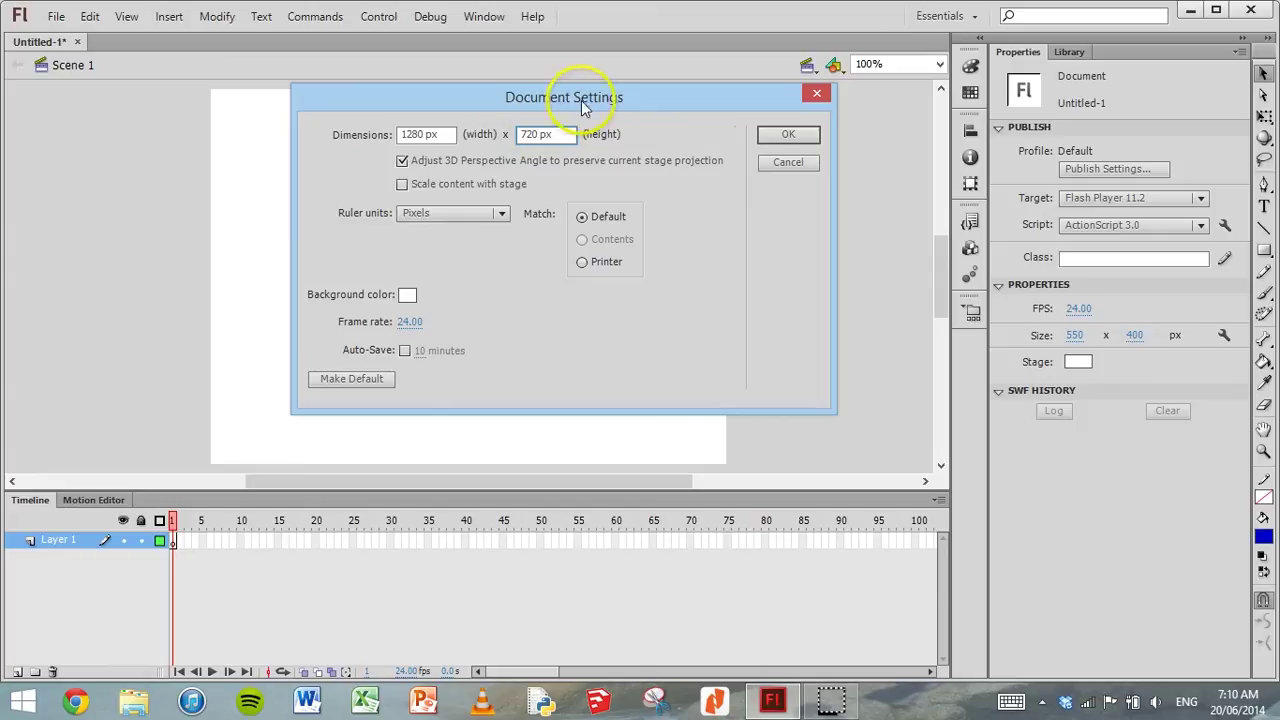
left_click_drag(581, 99, 553, 99)
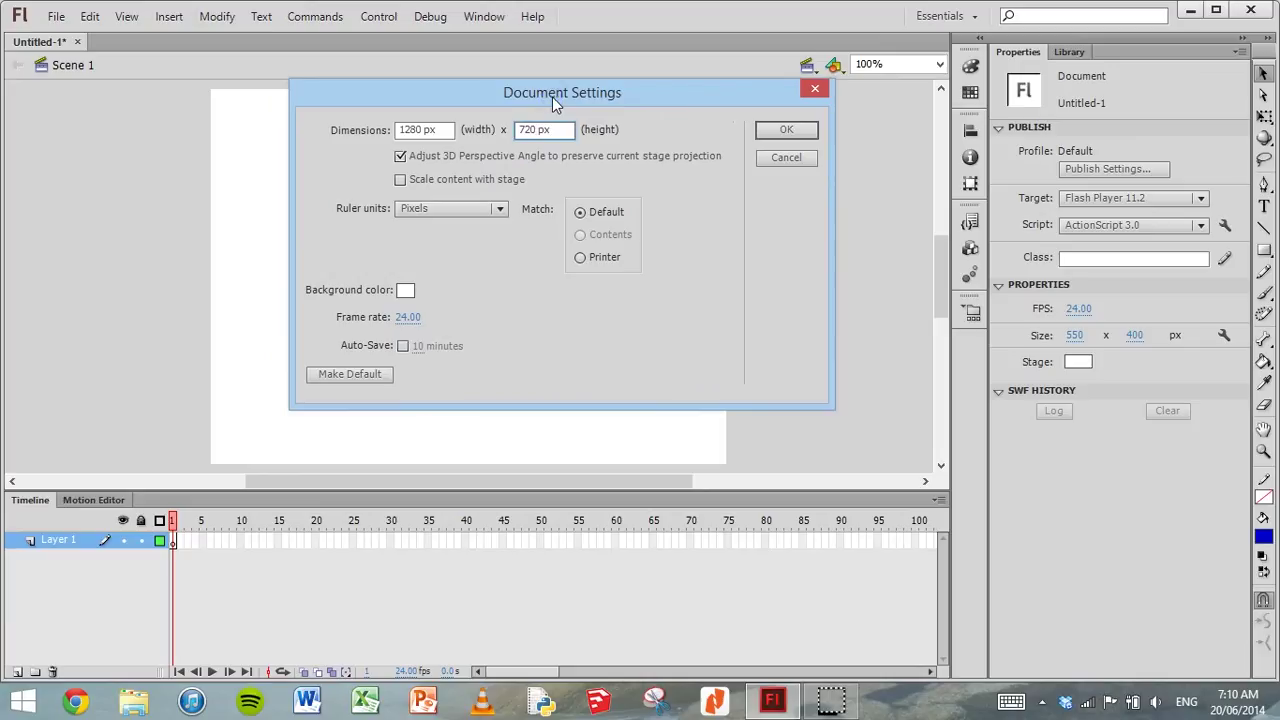
left_click(530, 129)
left_click_drag(398, 330, 412, 328)
left_click(787, 131)
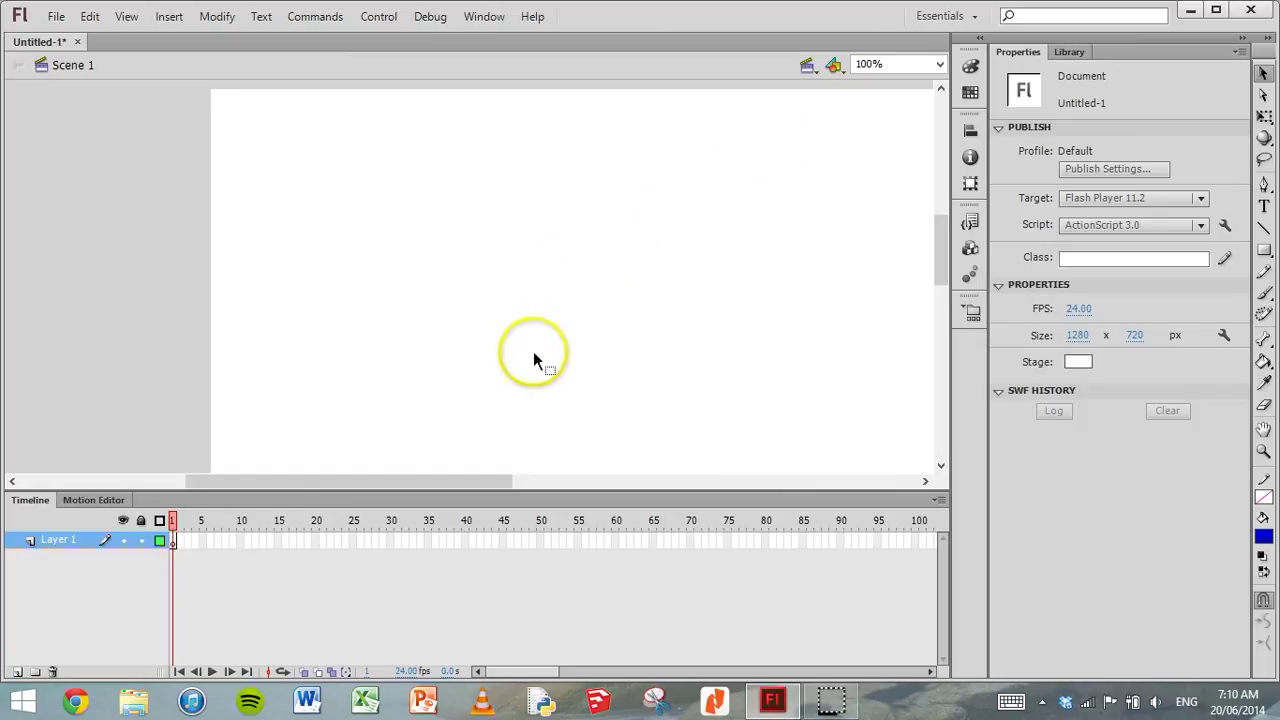
Zoom to Fit in Window so the full 1280 x 720 stage is visible
left_click_drag(435, 484, 500, 442)
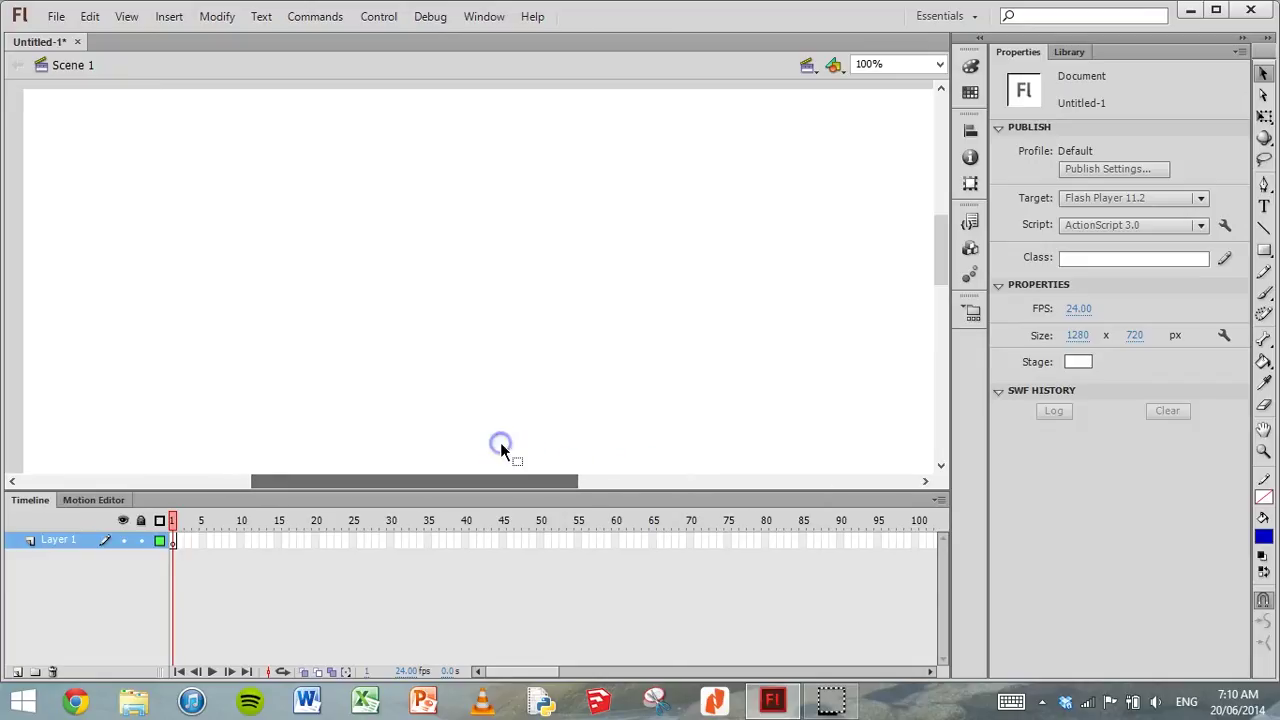
left_click(940, 65)
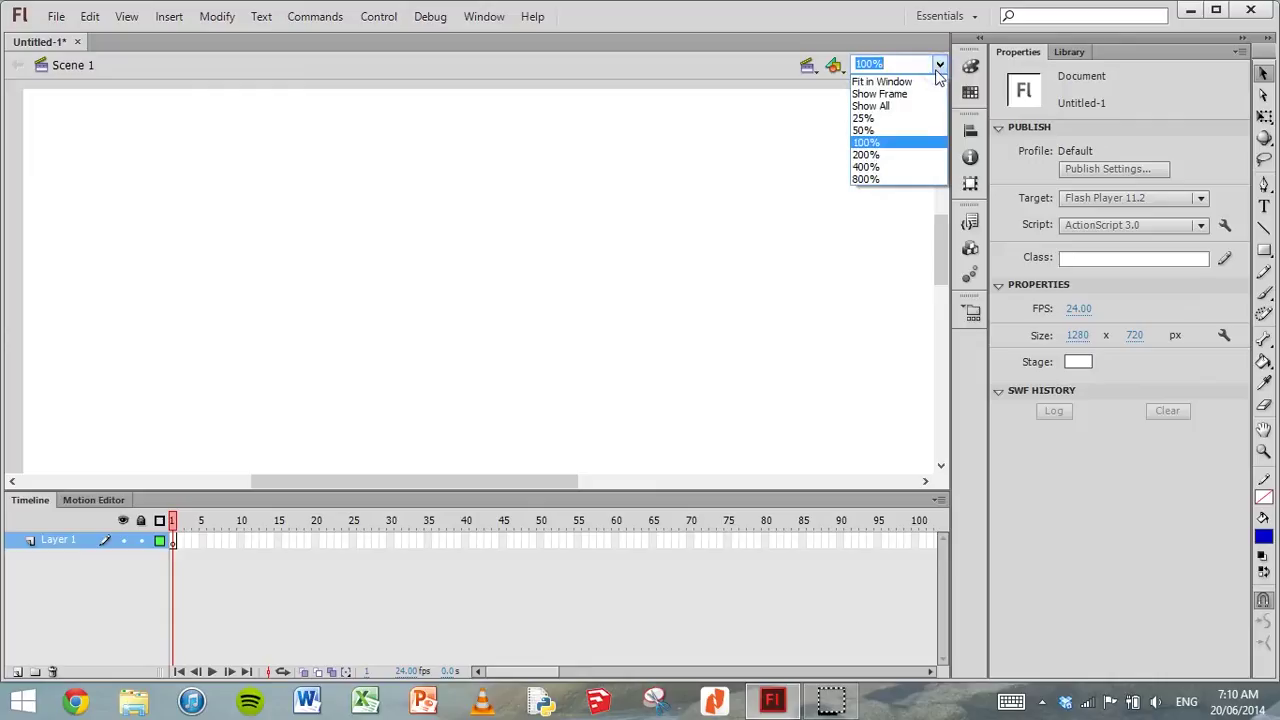
left_click(874, 82)
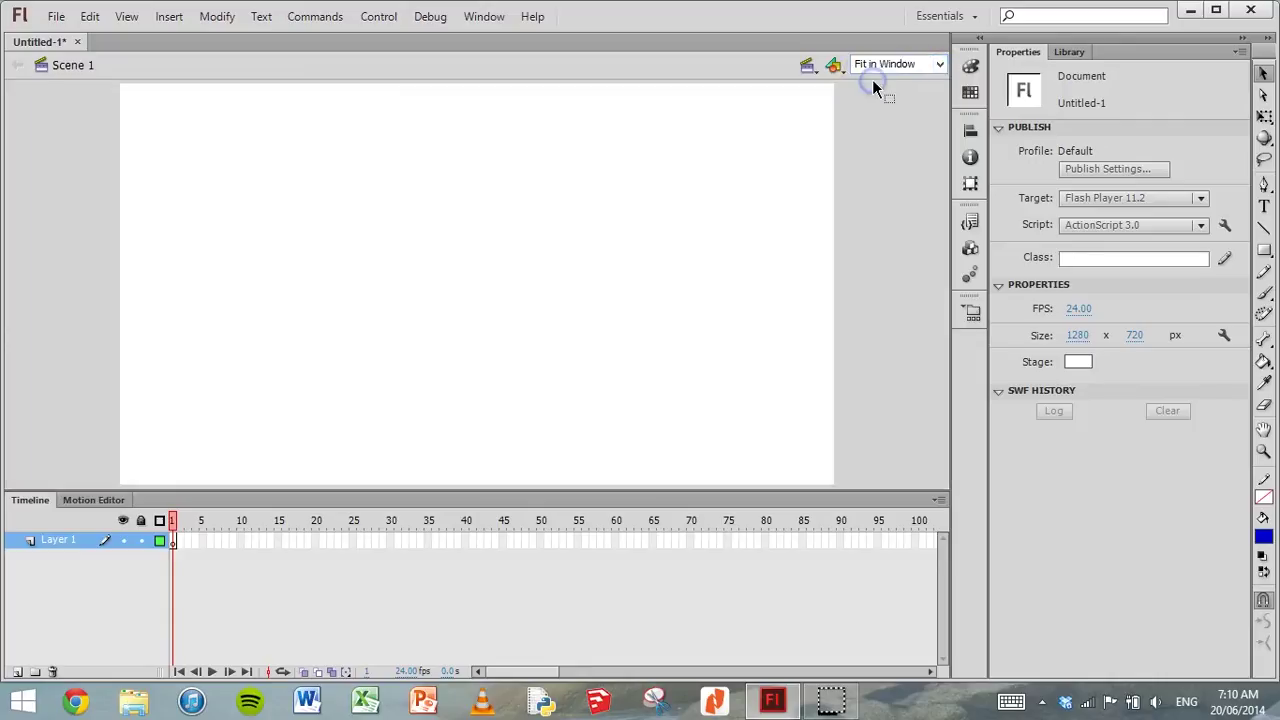
Switch to the Oval Tool with no stroke and a dark blue fill
left_click(1264, 250)
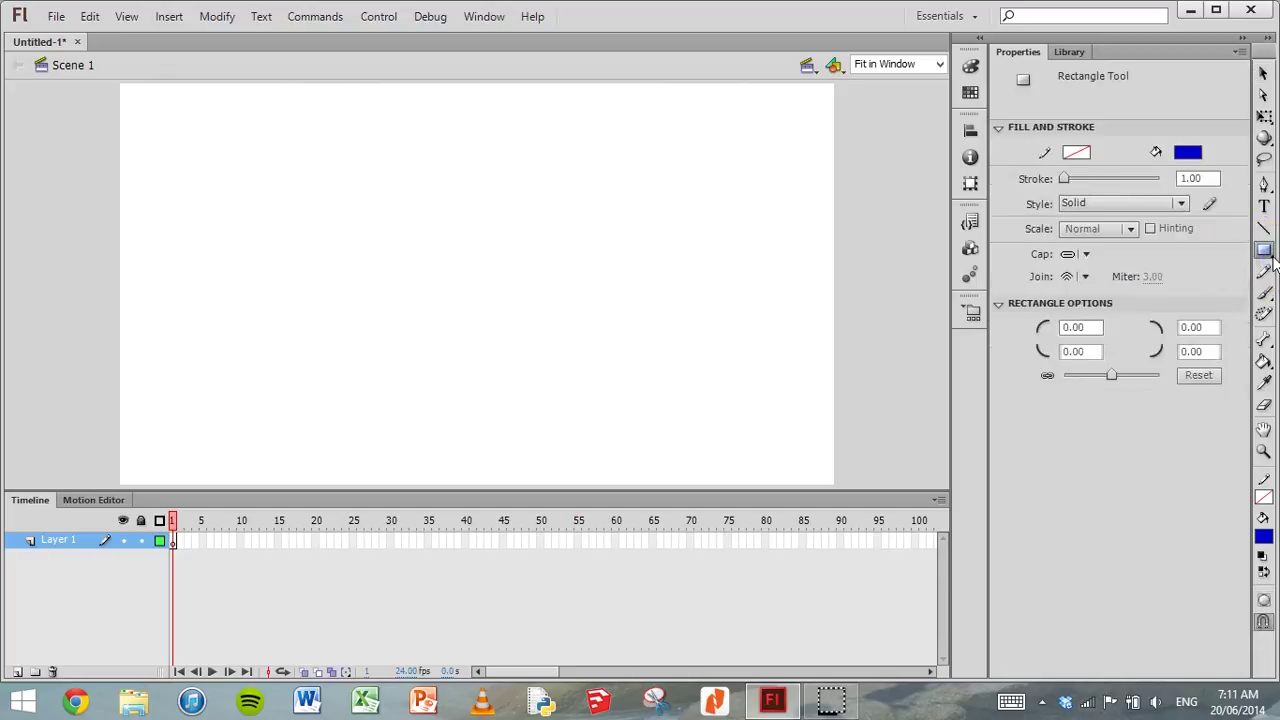
left_click(1268, 253)
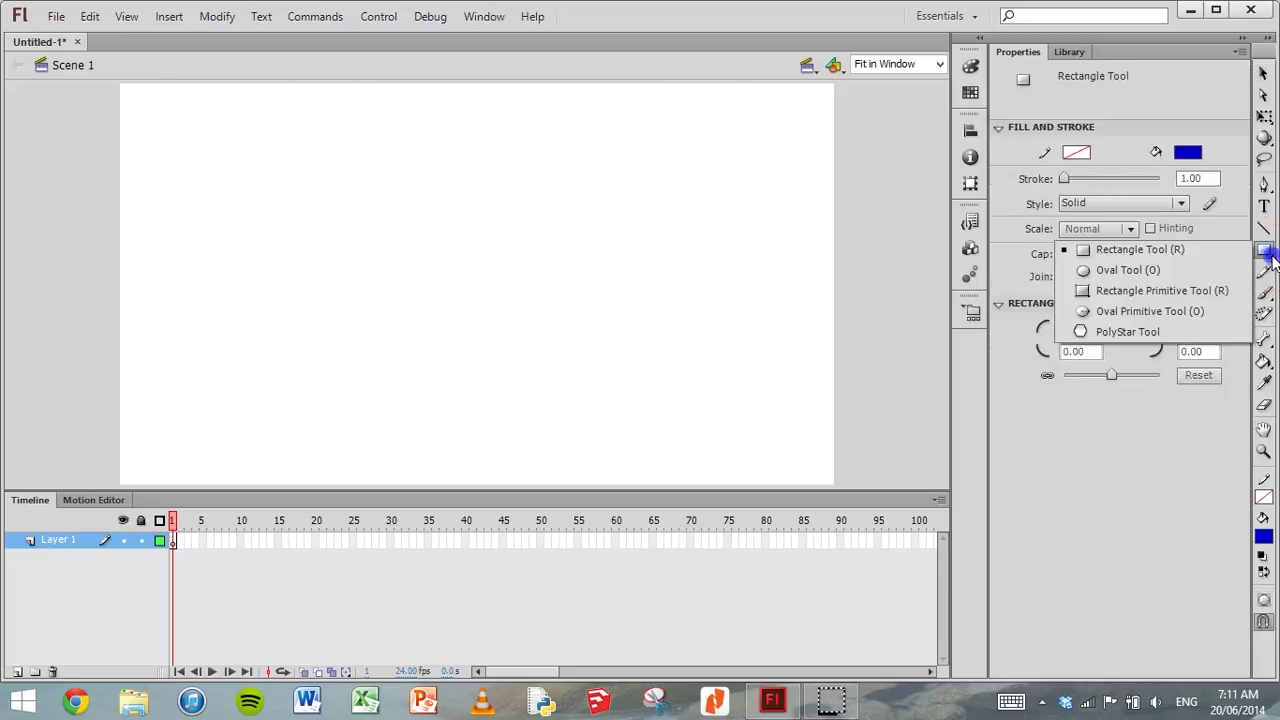
left_click(1090, 278)
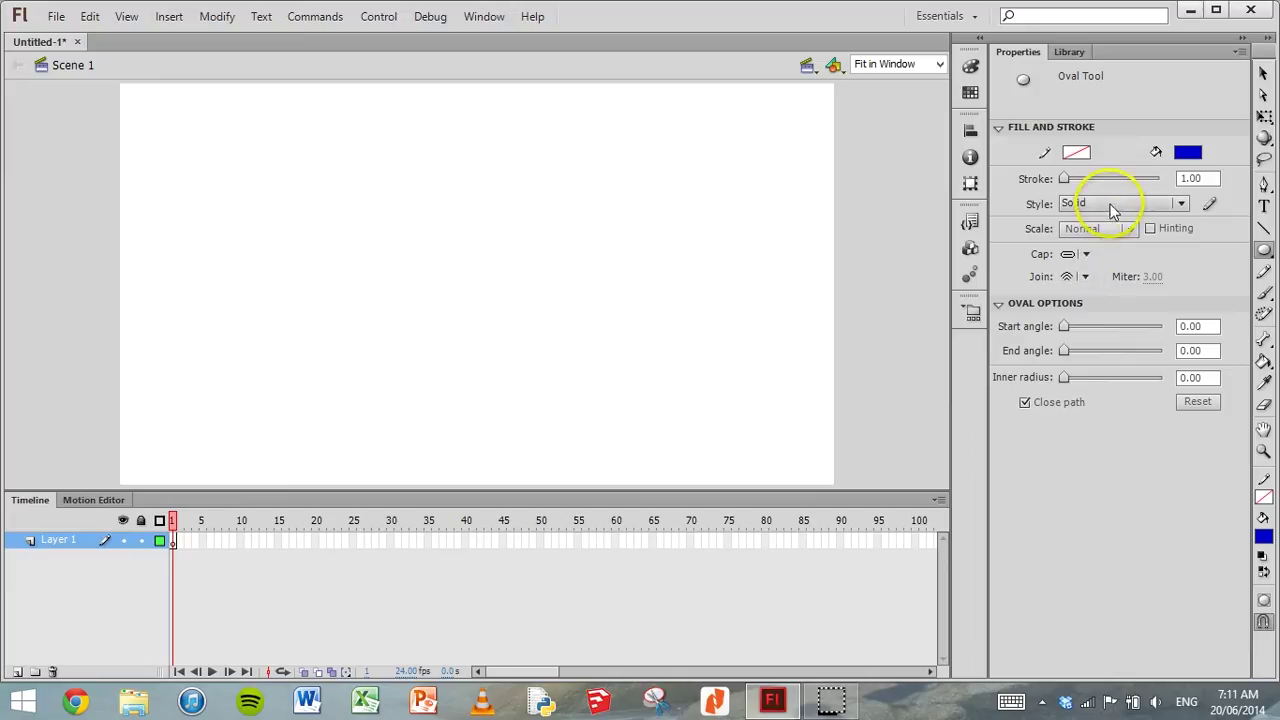
left_click(1077, 154)
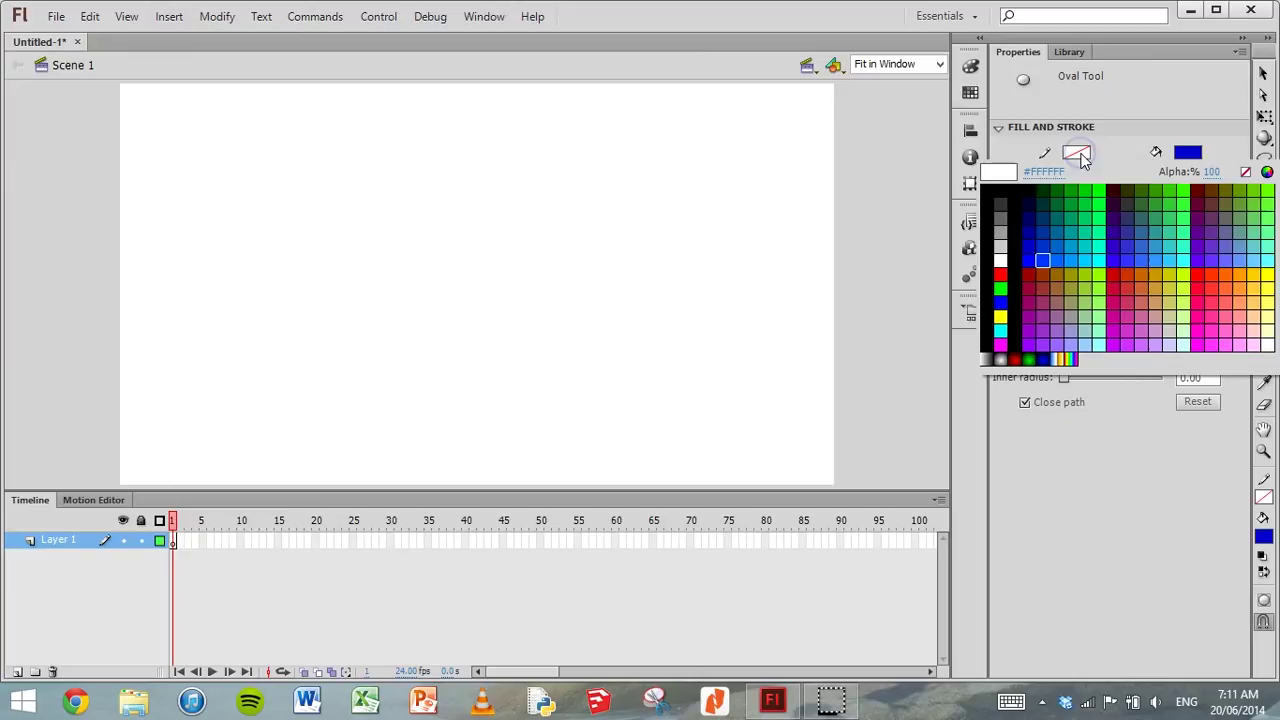
left_click(1246, 174)
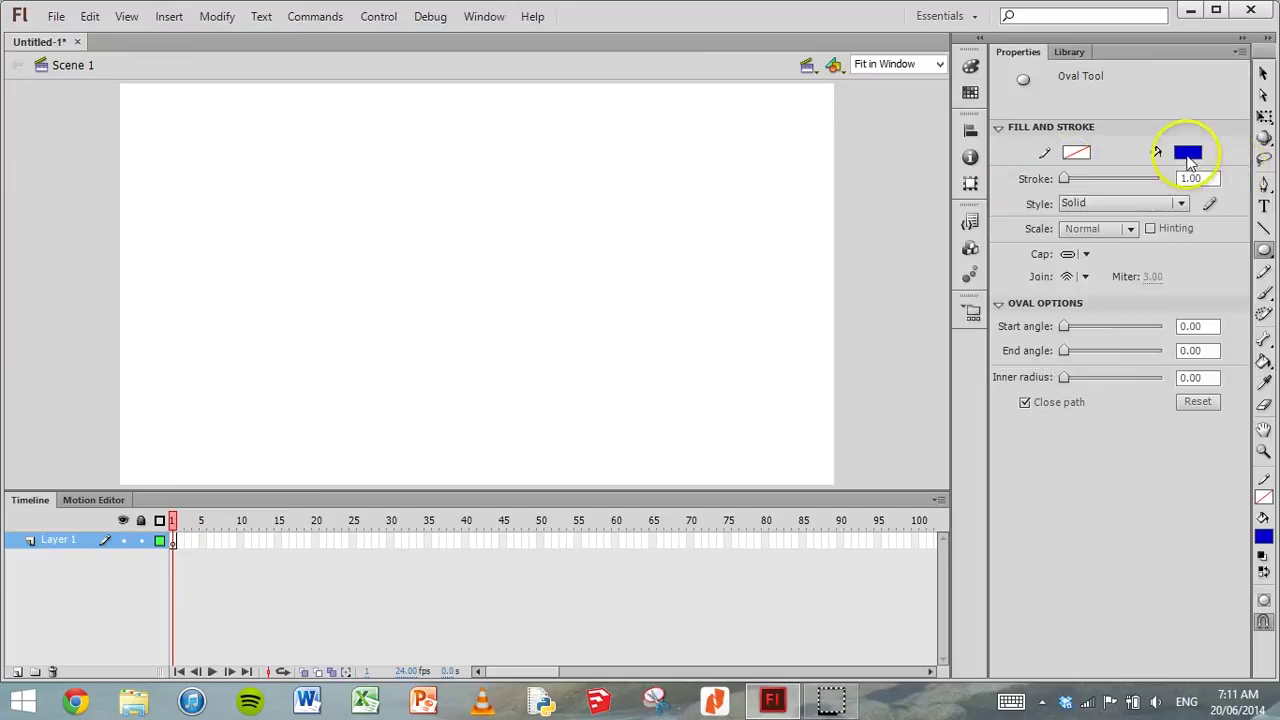
left_click(1188, 156)
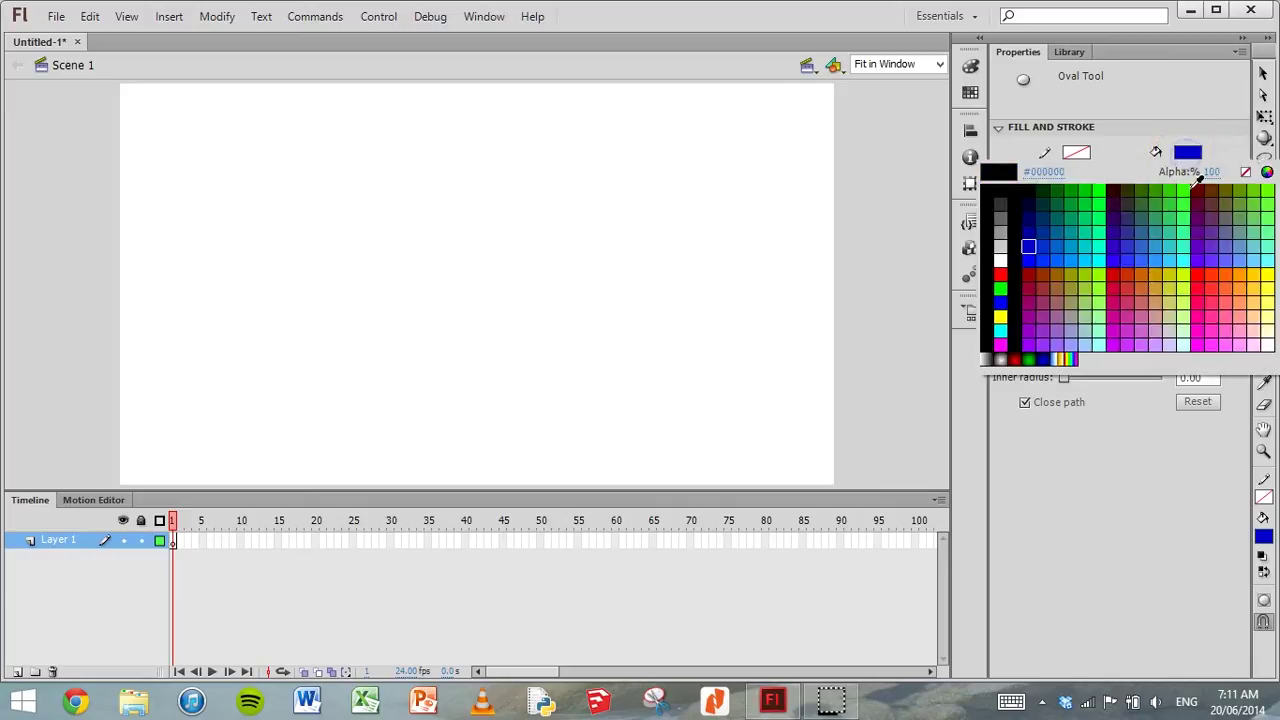
left_click(1030, 247)
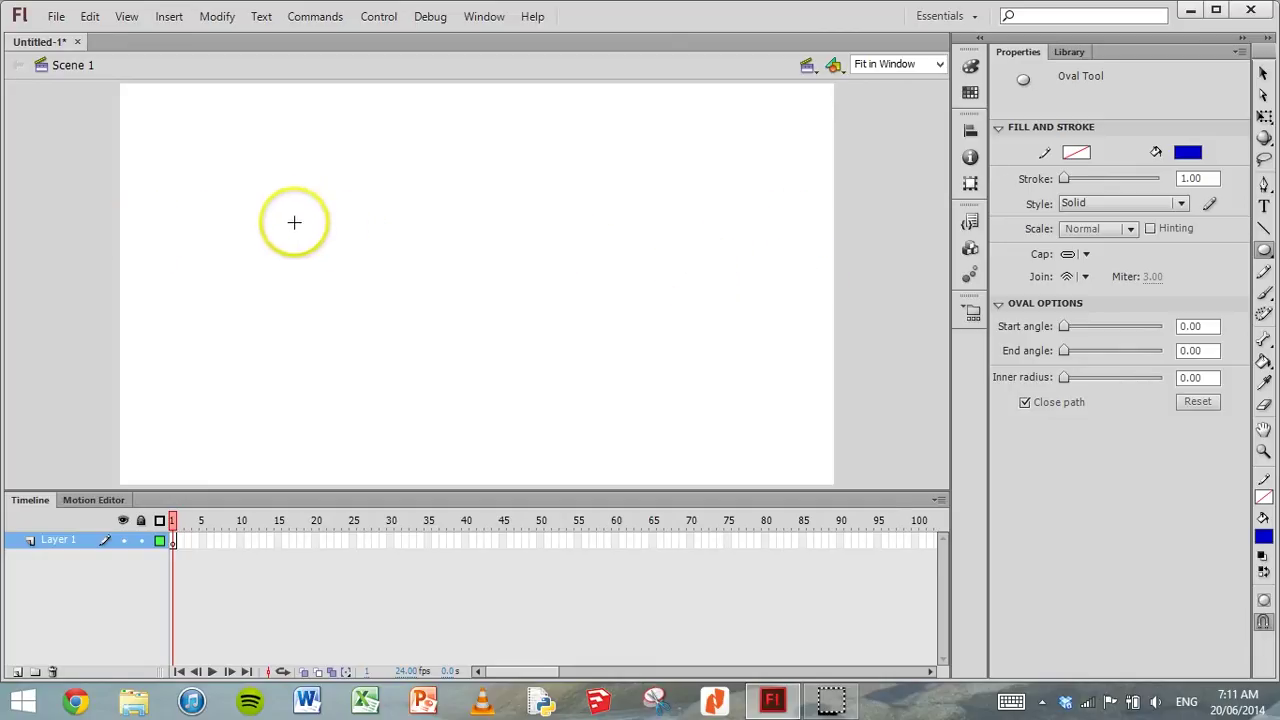
Draw a round blue ball, about 158 x 158 px, on the left of the stage
left_click(169, 204)
left_click_drag(170, 204, 282, 268)
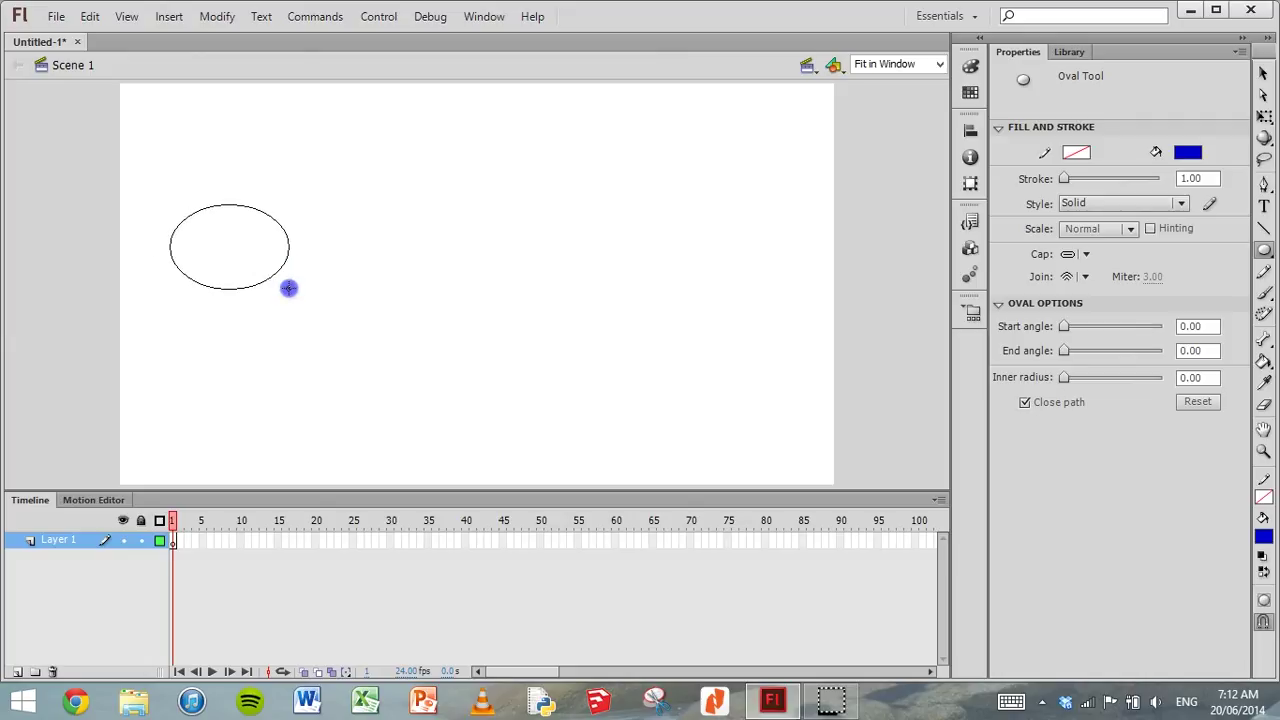
left_click_drag(288, 288, 256, 240)
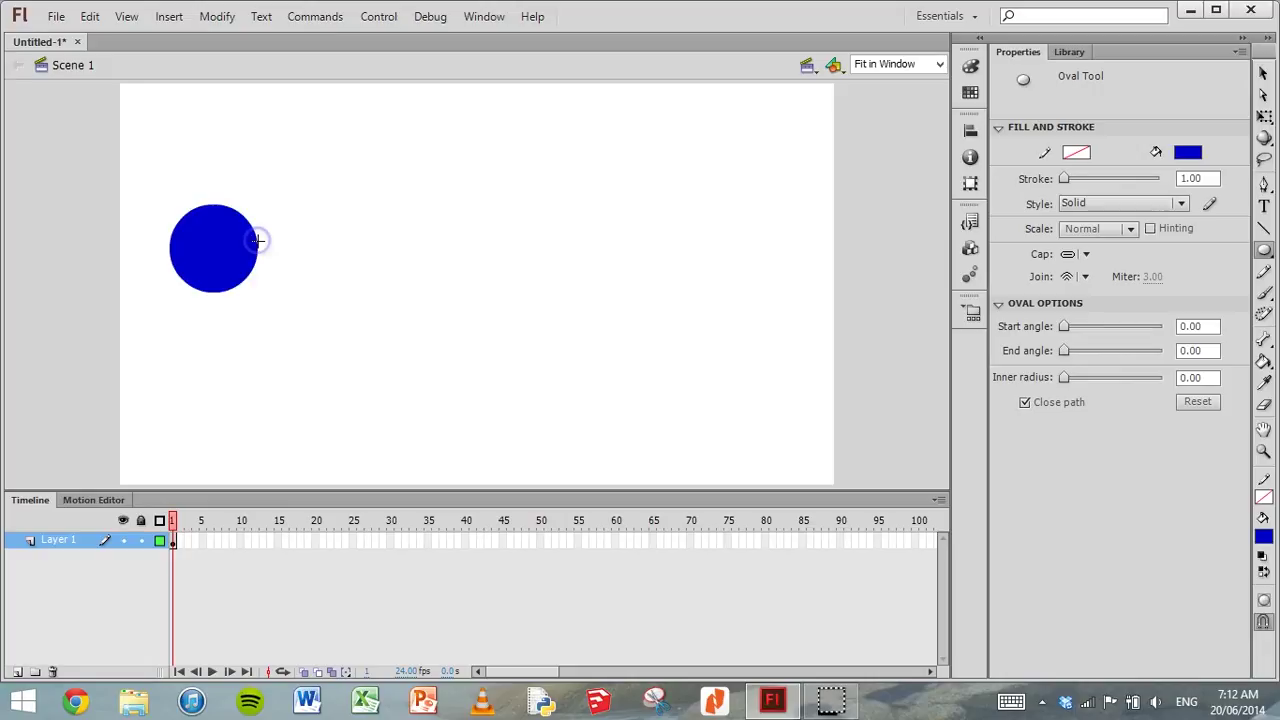
Move the ball to the stage's left edge and select it
left_click(1263, 75)
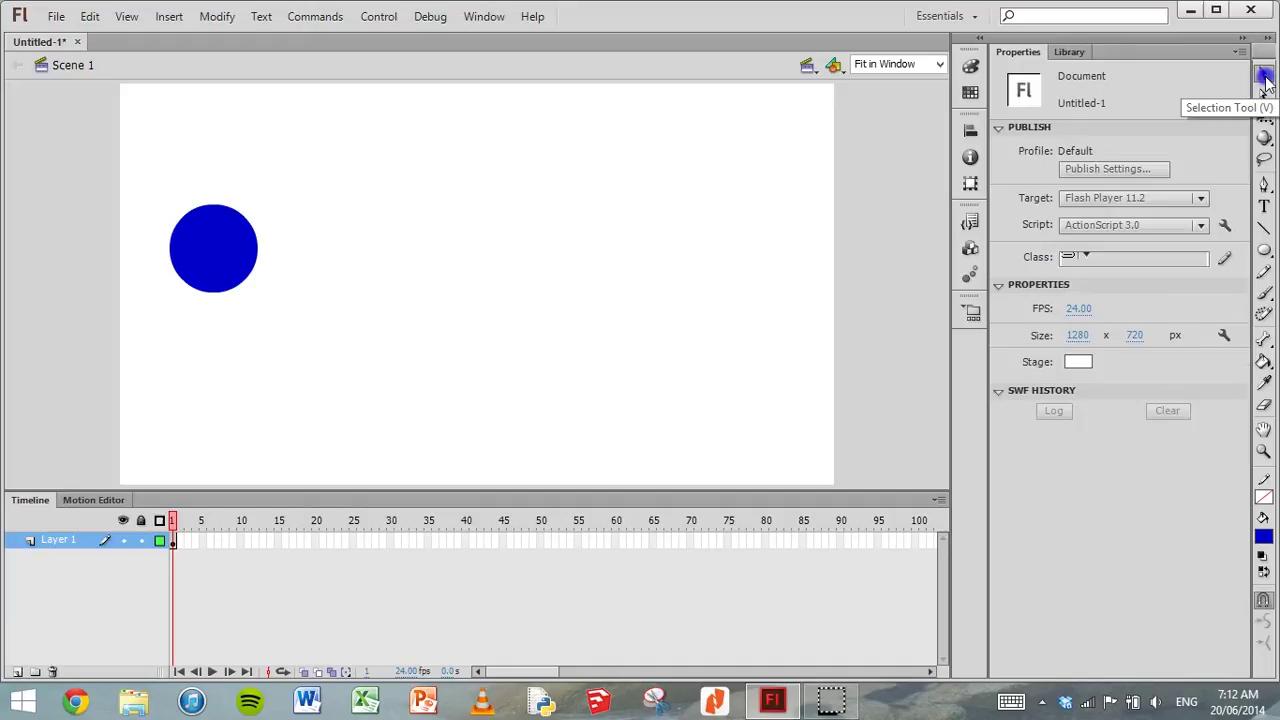
left_click_drag(252, 250, 199, 247)
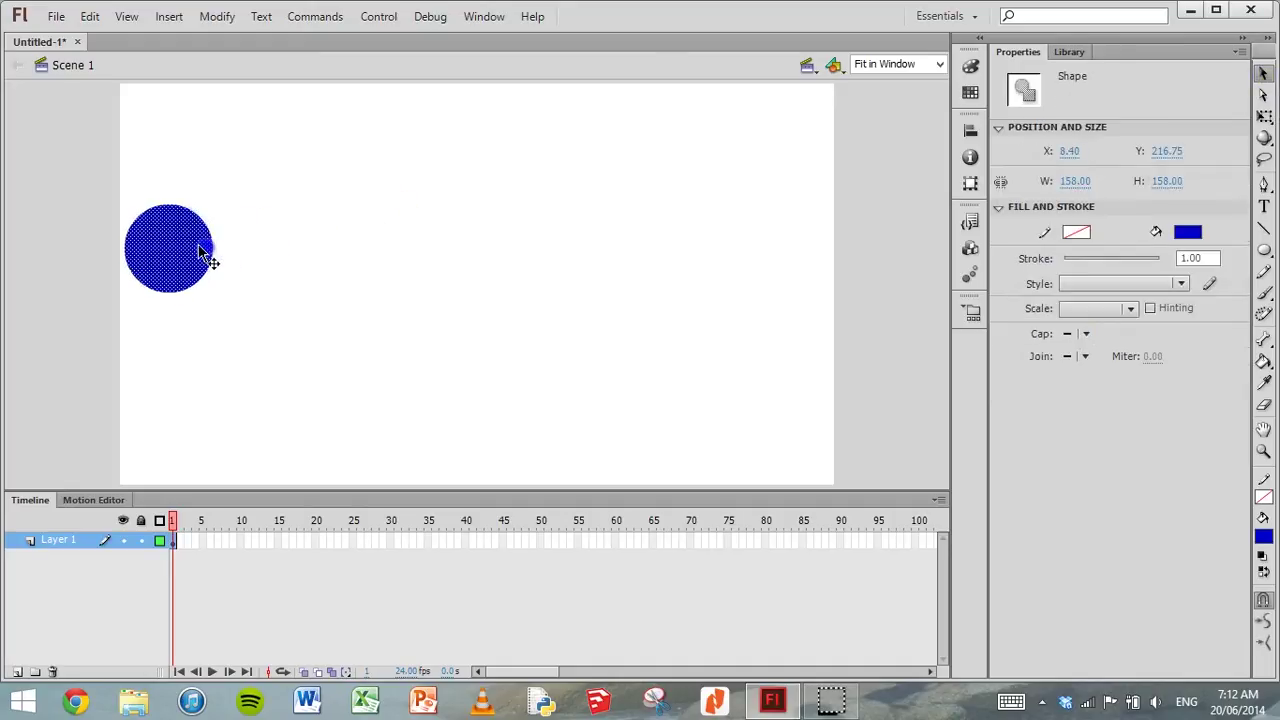
left_click(300, 283)
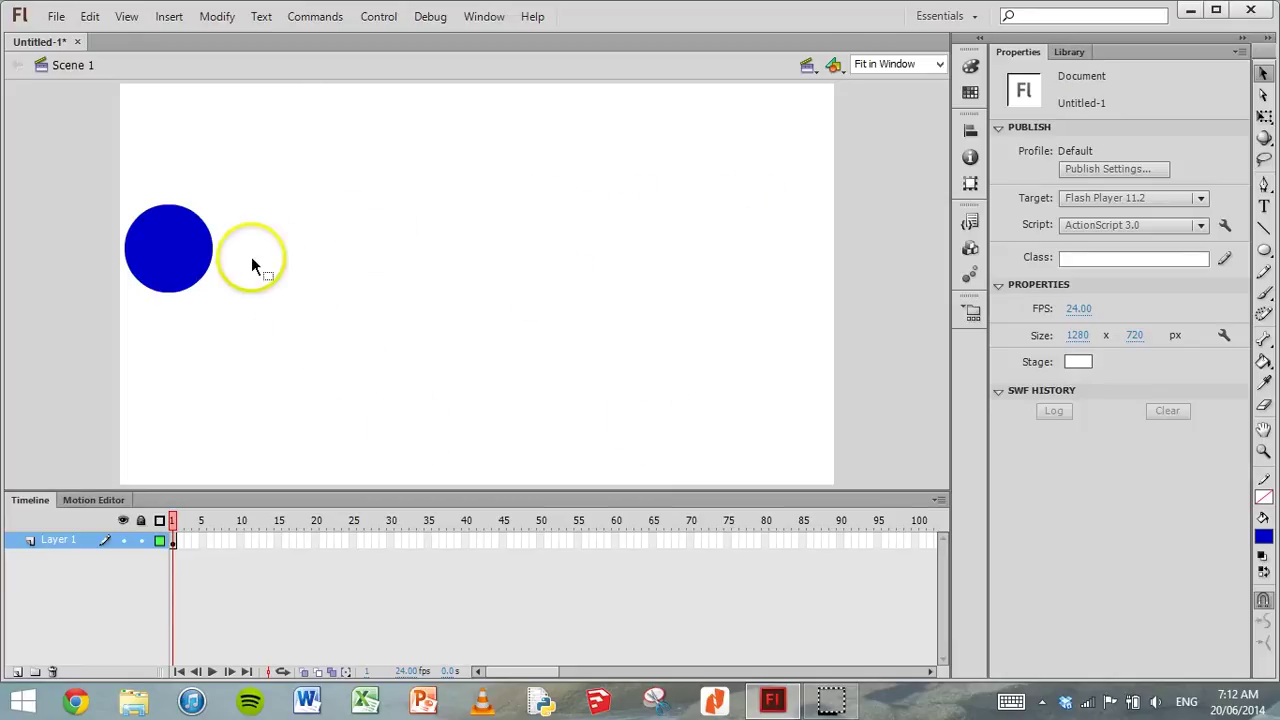
left_click(186, 260)
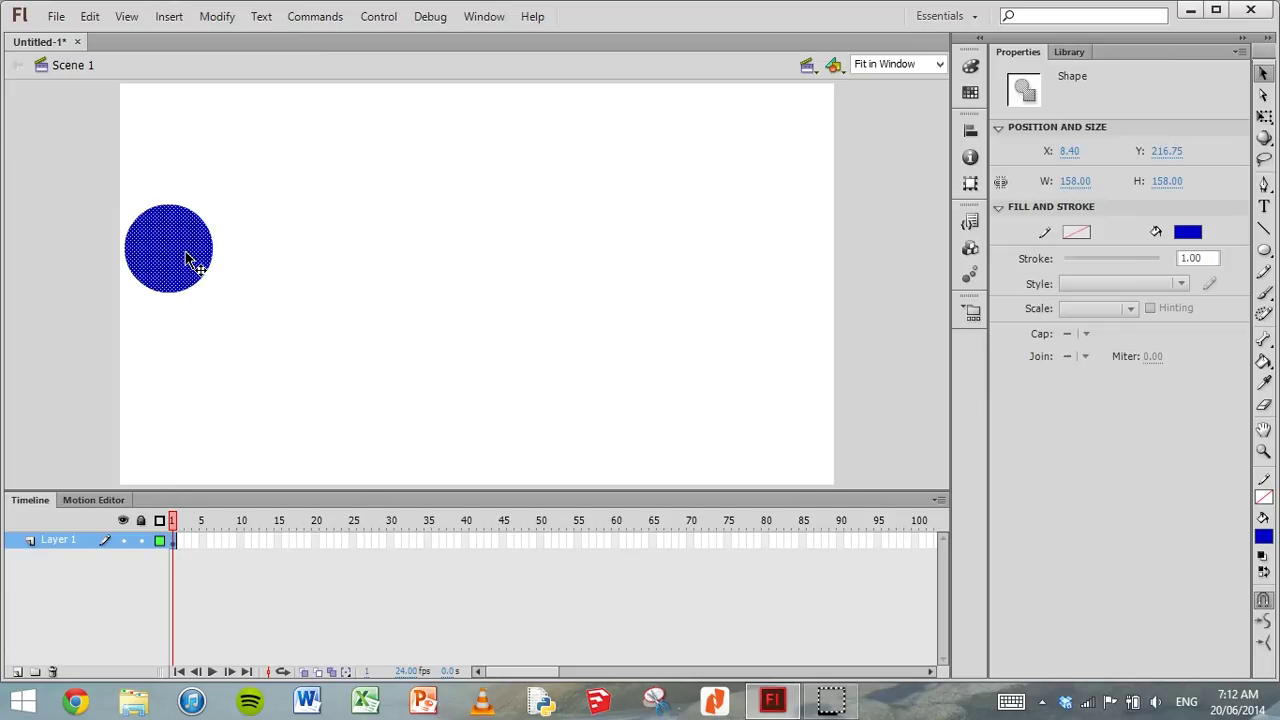
Add a motion tween to the circle, converting it to a movie clip symbol
right_click(186, 252)
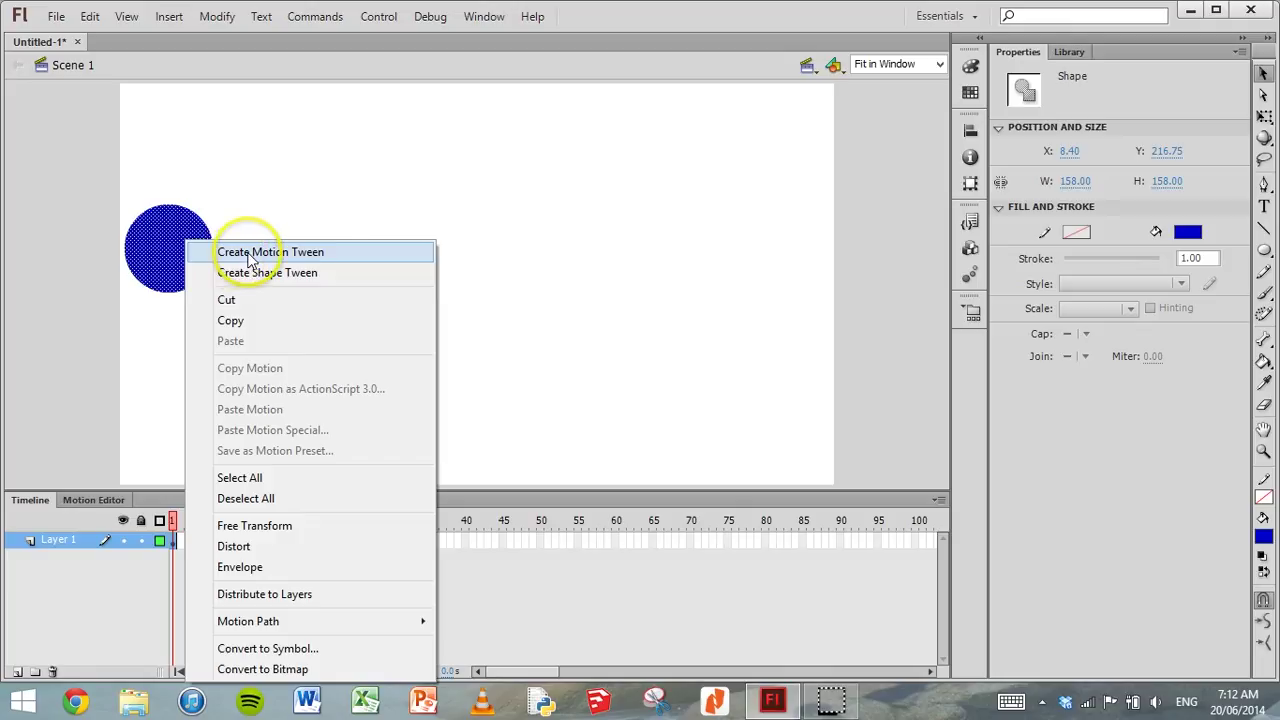
left_click(249, 258)
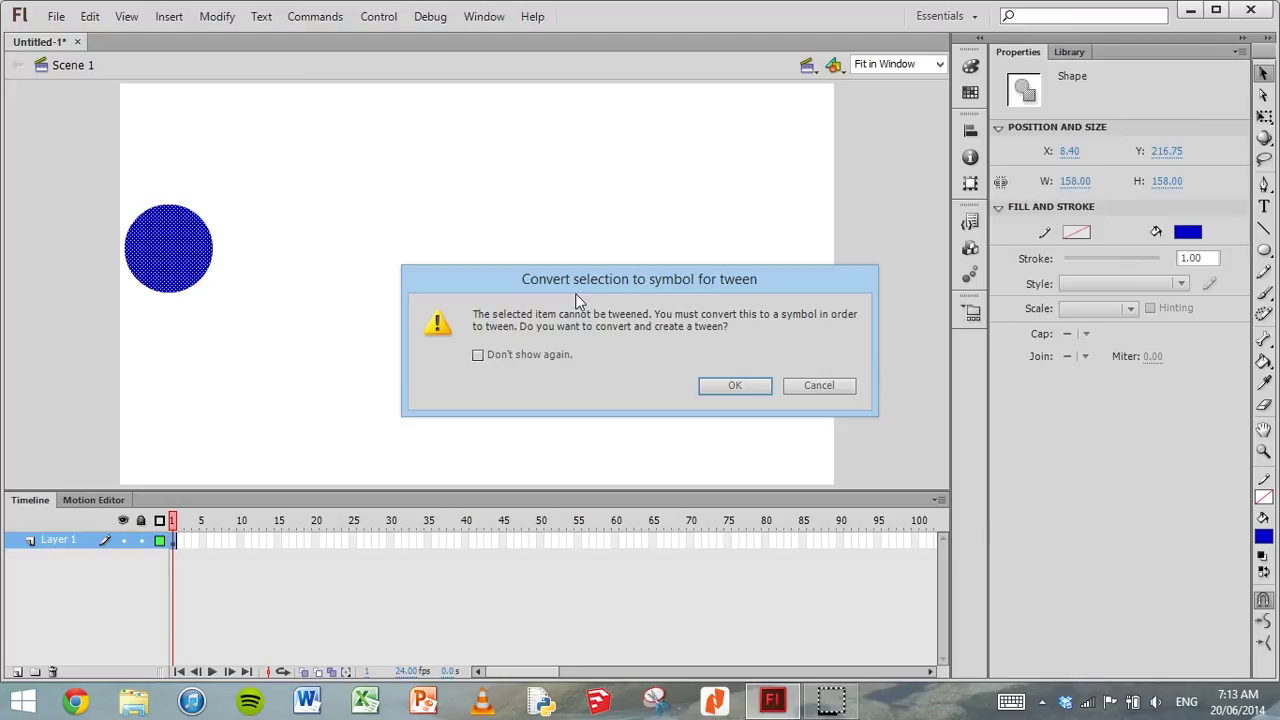
left_click(730, 387)
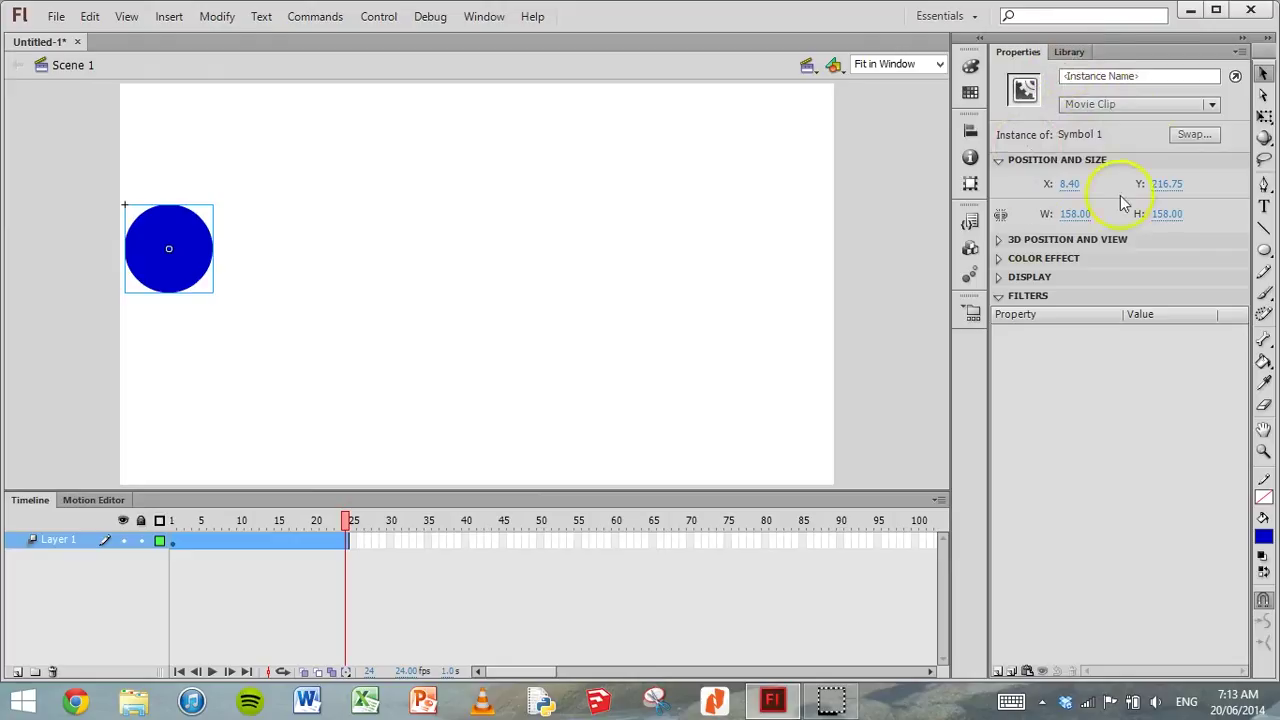
Give the movie clip the instance name Ball and reselect it on stage
left_click(1160, 76)
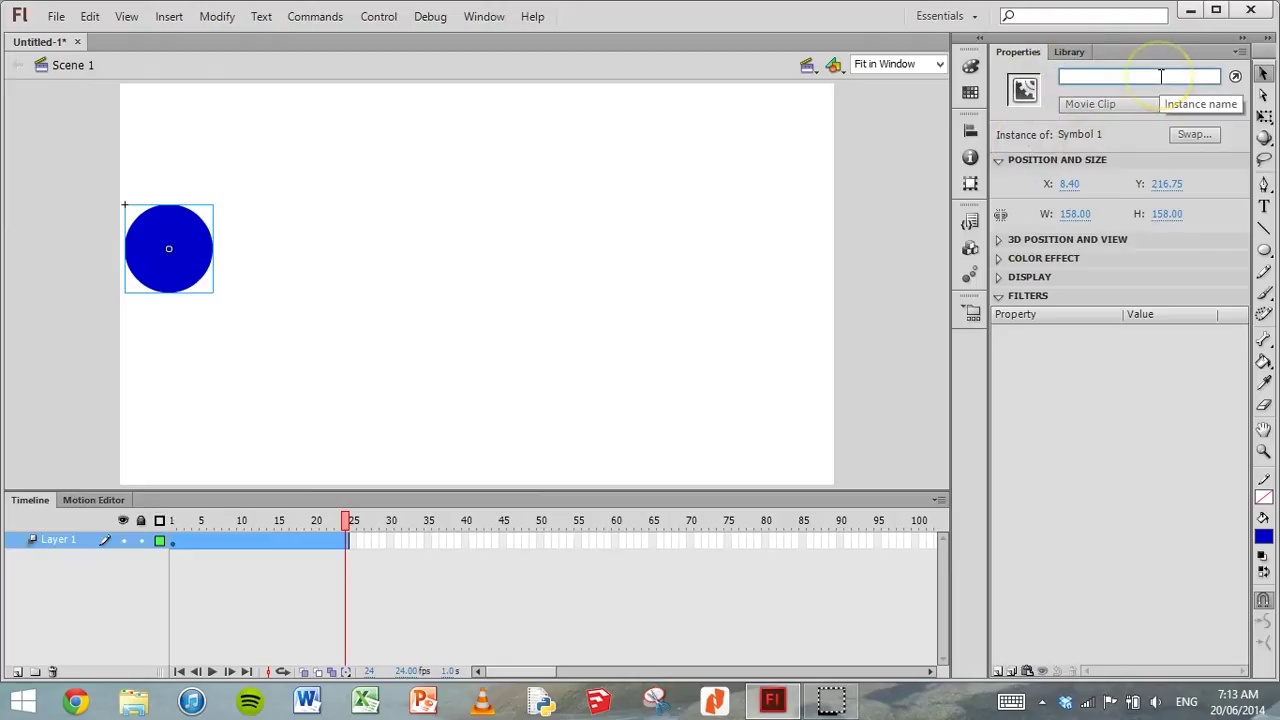
type("Ball")
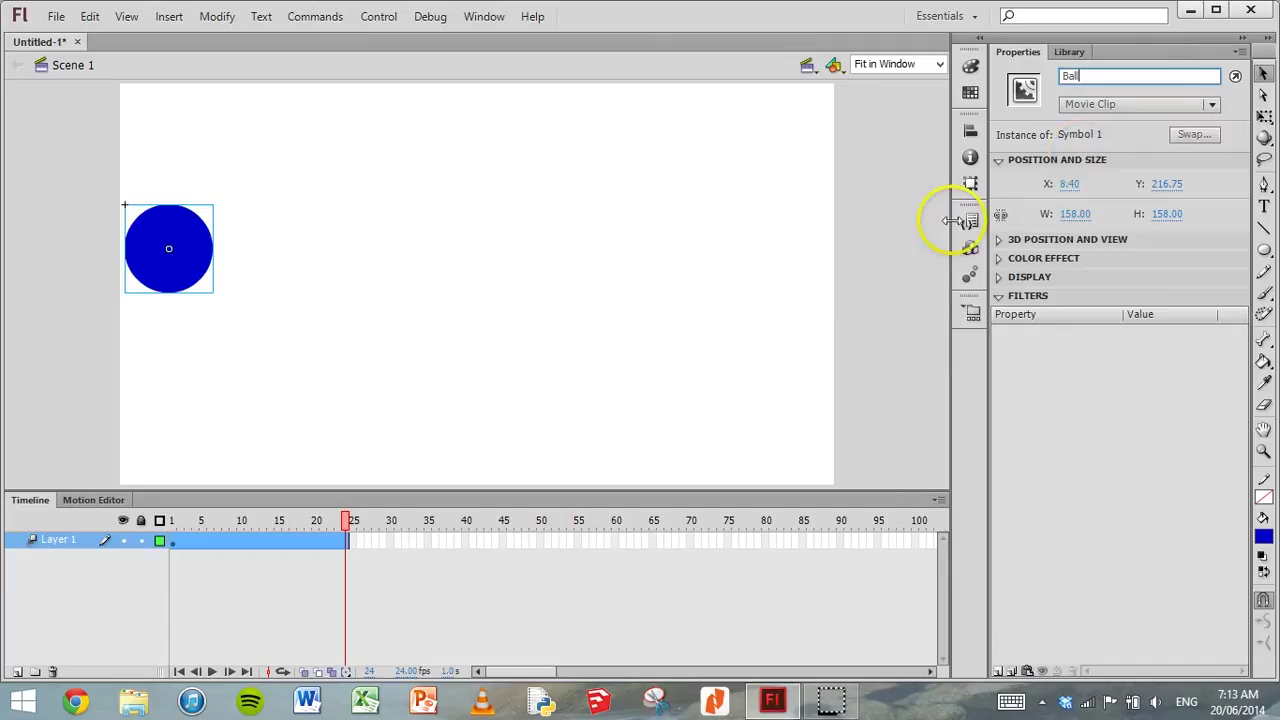
left_click(826, 338)
left_click(188, 232)
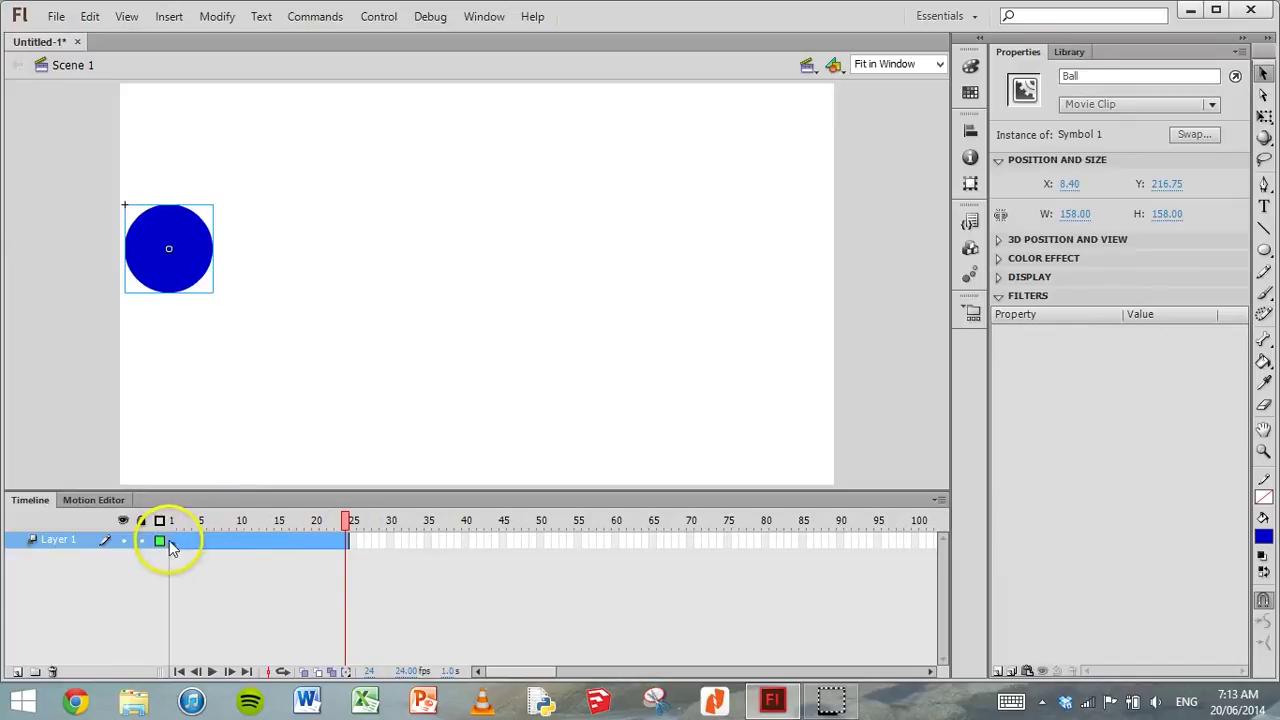
left_click_drag(171, 537, 334, 541)
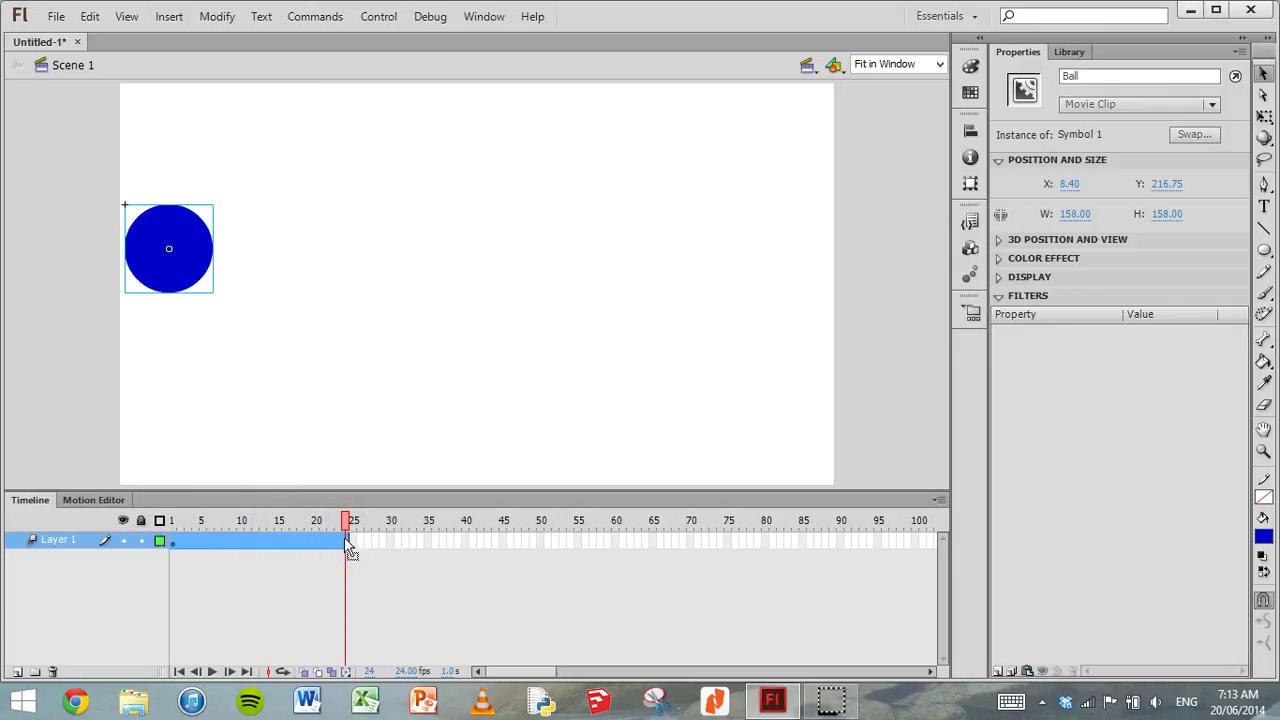
left_click_drag(344, 537, 345, 538)
left_click_drag(345, 522, 174, 522)
key("Return")
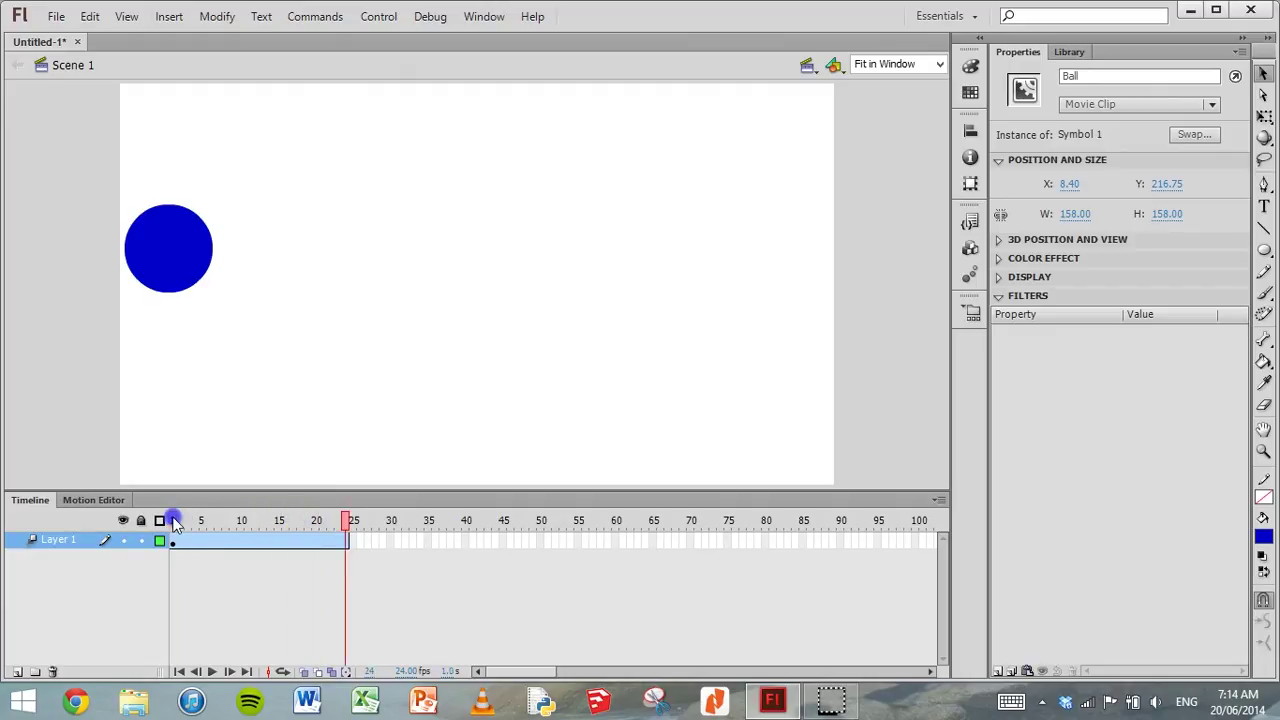
left_click_drag(368, 503, 166, 521)
key("Return")
left_click_drag(284, 498, 178, 527)
left_click(180, 530)
left_click(174, 528)
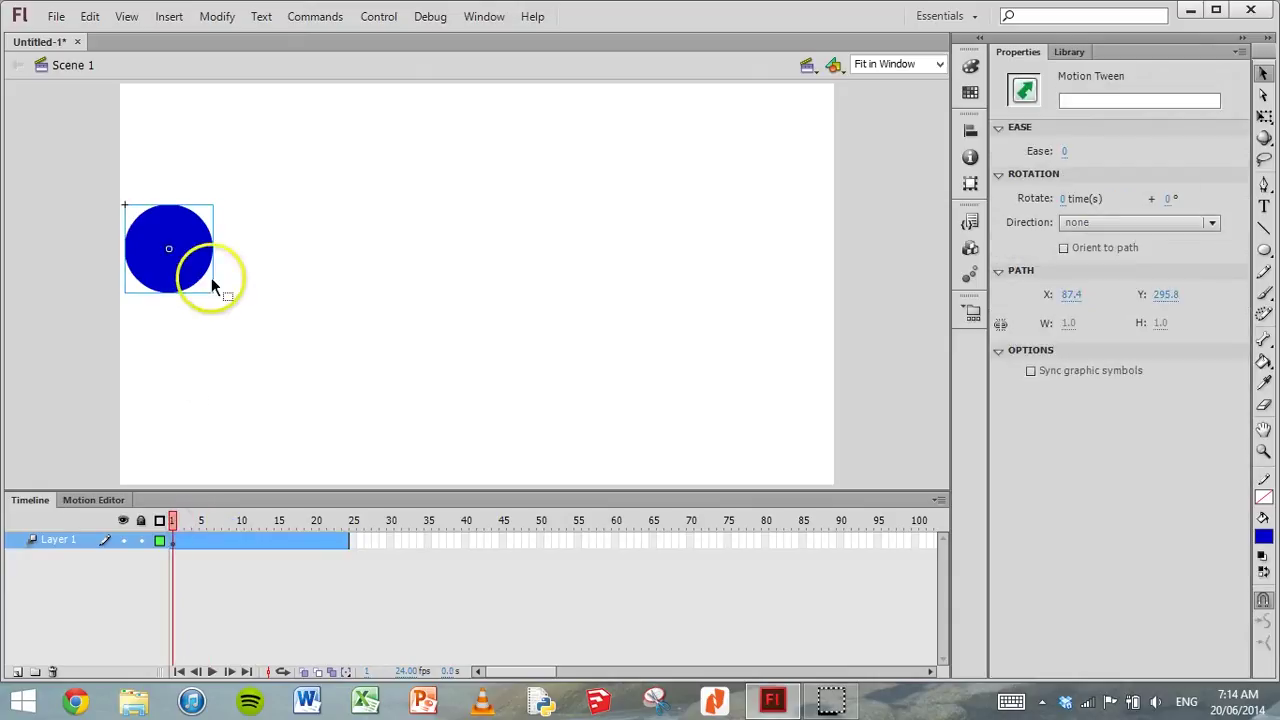
left_click(173, 524)
left_click_drag(173, 527, 347, 535)
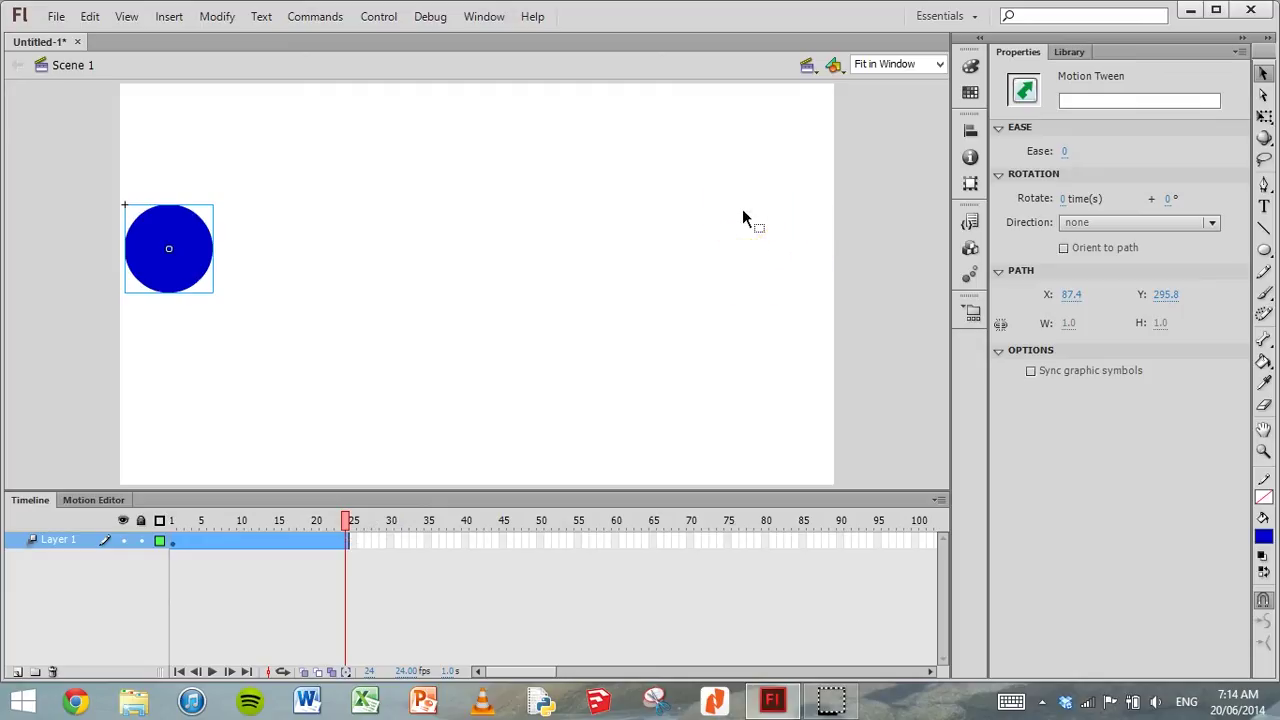
Nudge the ball across to the stage's right edge on frame 24
left_click(170, 282)
key("shift+Right")
key("shift+Right")
key("shift+Right")
key("shift+Right")
key("shift+Right")
key("shift+Right")
key("shift+Right")
key("shift+Right")
key("shift+Right")
key("shift+Right")
key("shift+Right")
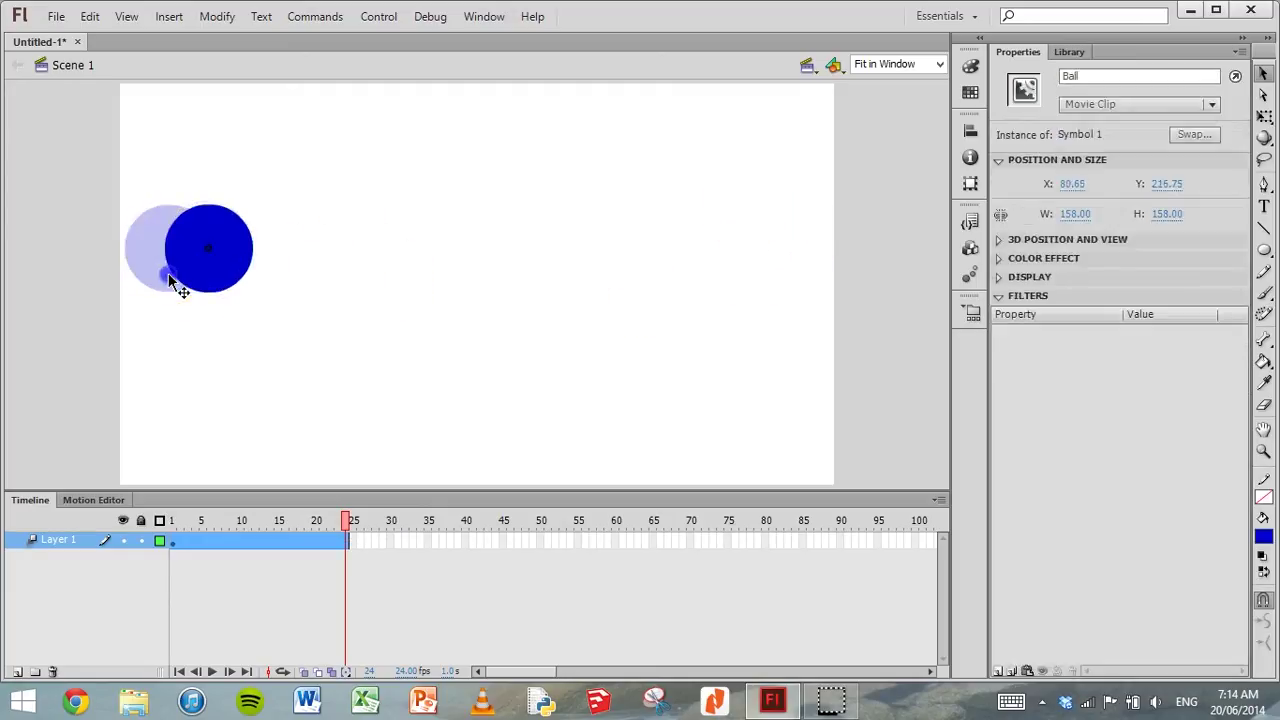
key("shift+Right")
key("shift+Right")
key("shift+Right")
key("shift+Right")
key("shift+Right")
key("shift+Right")
key("shift+Right")
key("shift+Right")
key("shift+Right")
key("shift+Right")
key("shift+Right")
key("shift+Right")
key("shift+Right")
key("shift+Right")
key("shift+Right")
key("shift+Right")
key("shift+Right")
key("shift+Right")
key("shift+Right")
key("shift+Right")
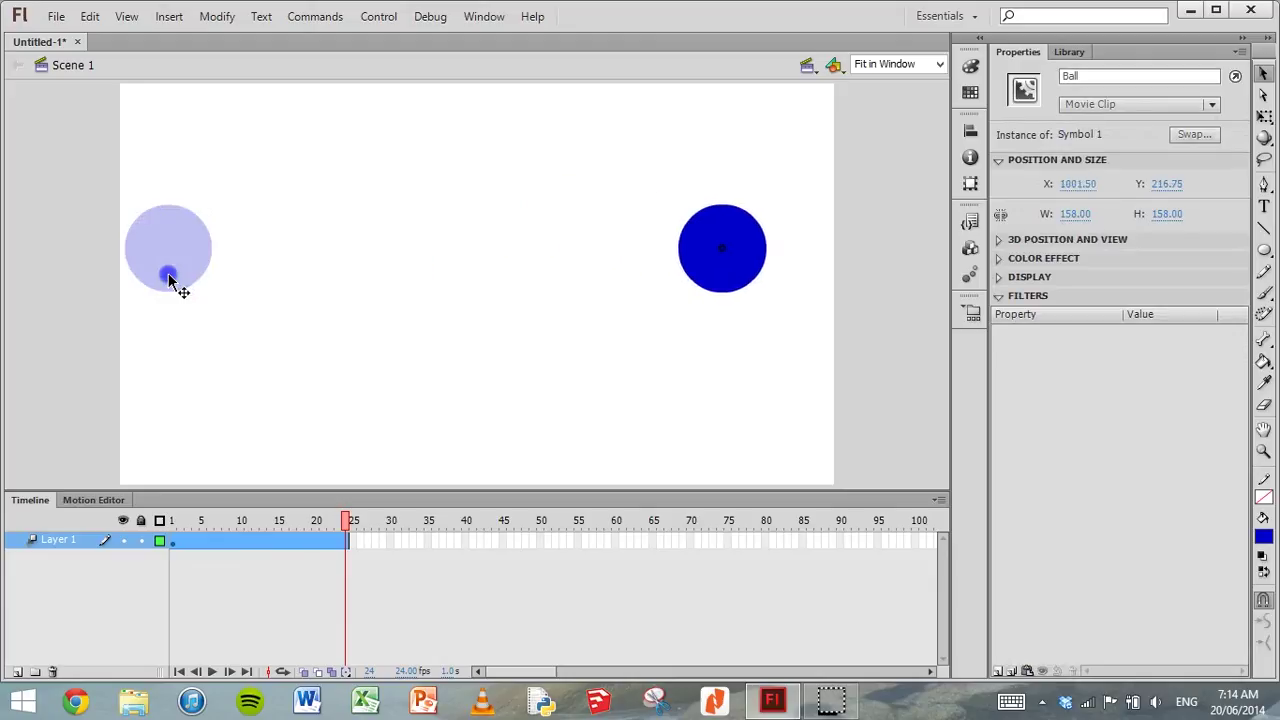
key("shift+Right")
key("shift+Right")
key("shift+Right")
key("shift+Right")
key("shift+Right")
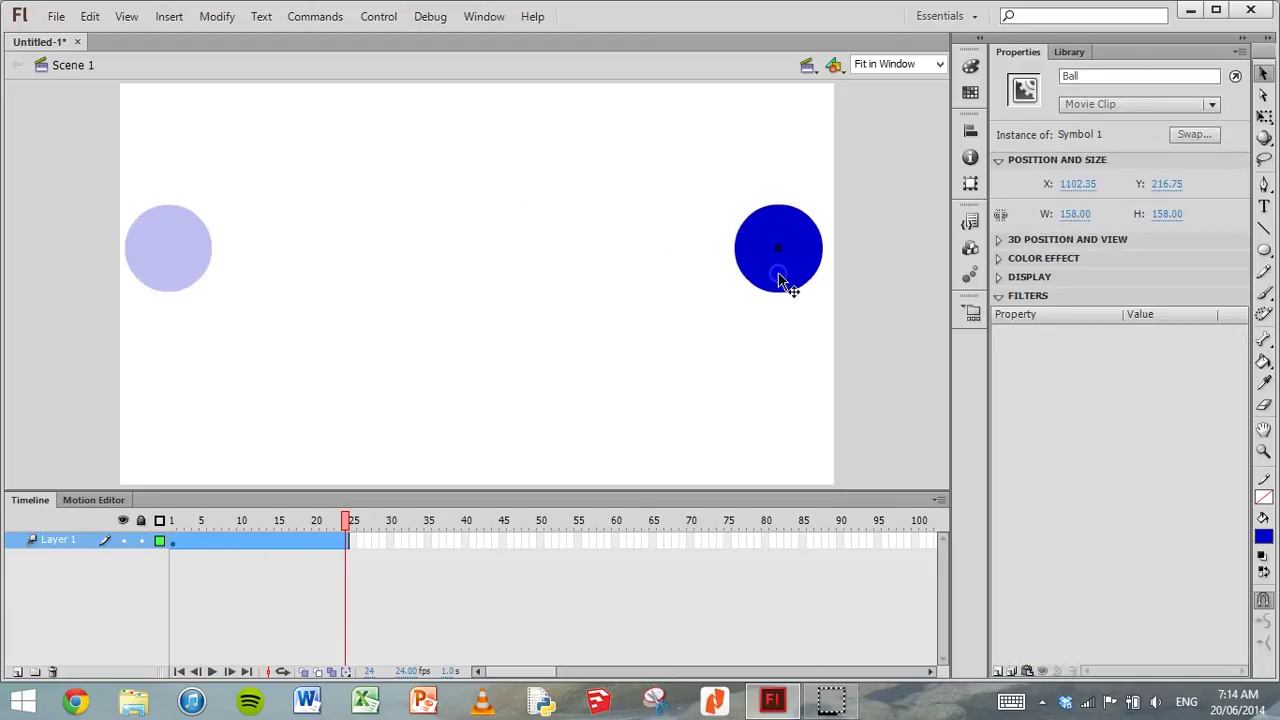
left_click_drag(782, 280, 785, 282)
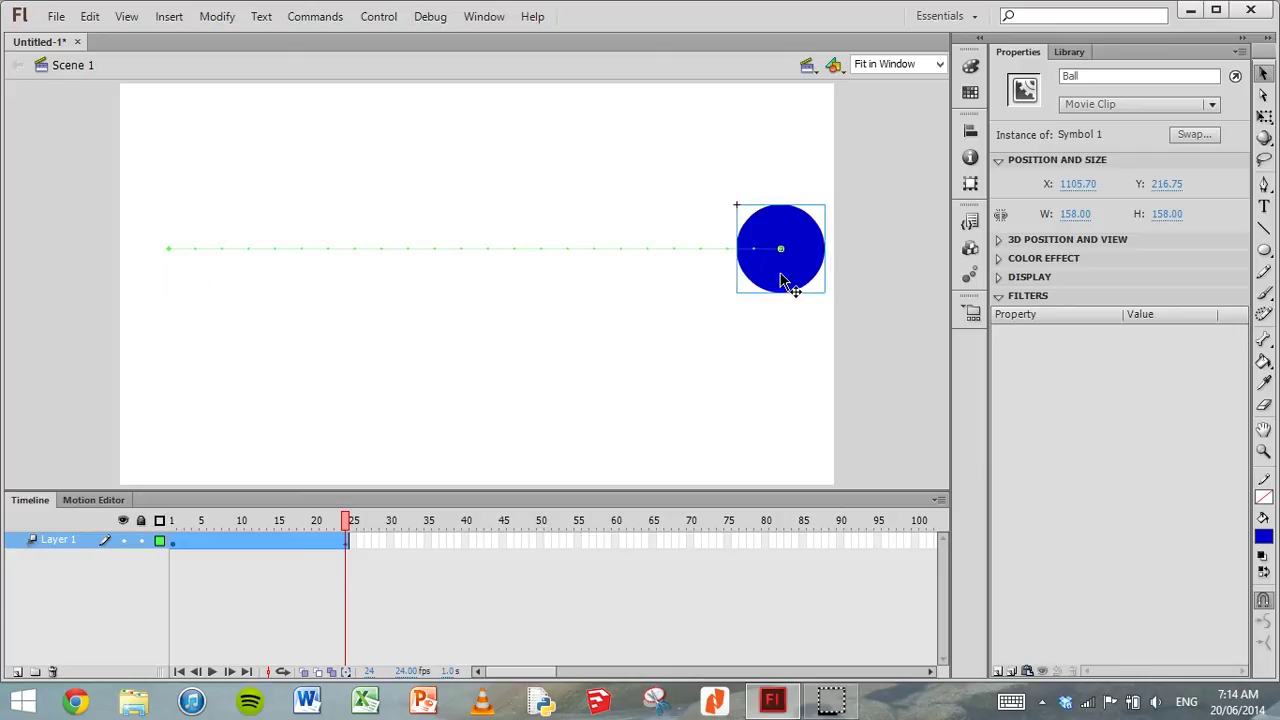
left_click(563, 266)
left_click(770, 252)
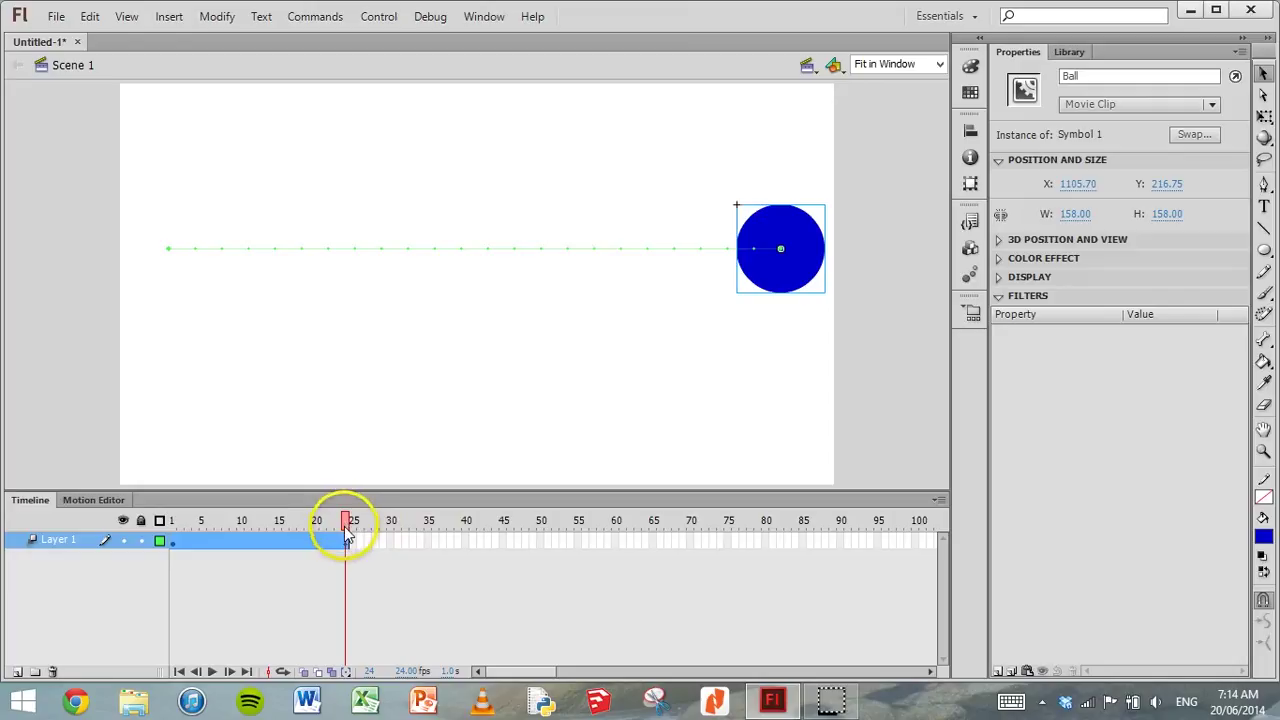
left_click_drag(345, 534, 341, 534)
key("comma")
key("comma")
key("comma")
key("comma")
key("comma")
key("comma")
key("comma")
key("comma")
key("comma")
key("comma")
key("comma")
key("comma")
key("comma")
key("comma")
key("comma")
key("comma")
key("comma")
key("comma")
key("comma")
key("comma")
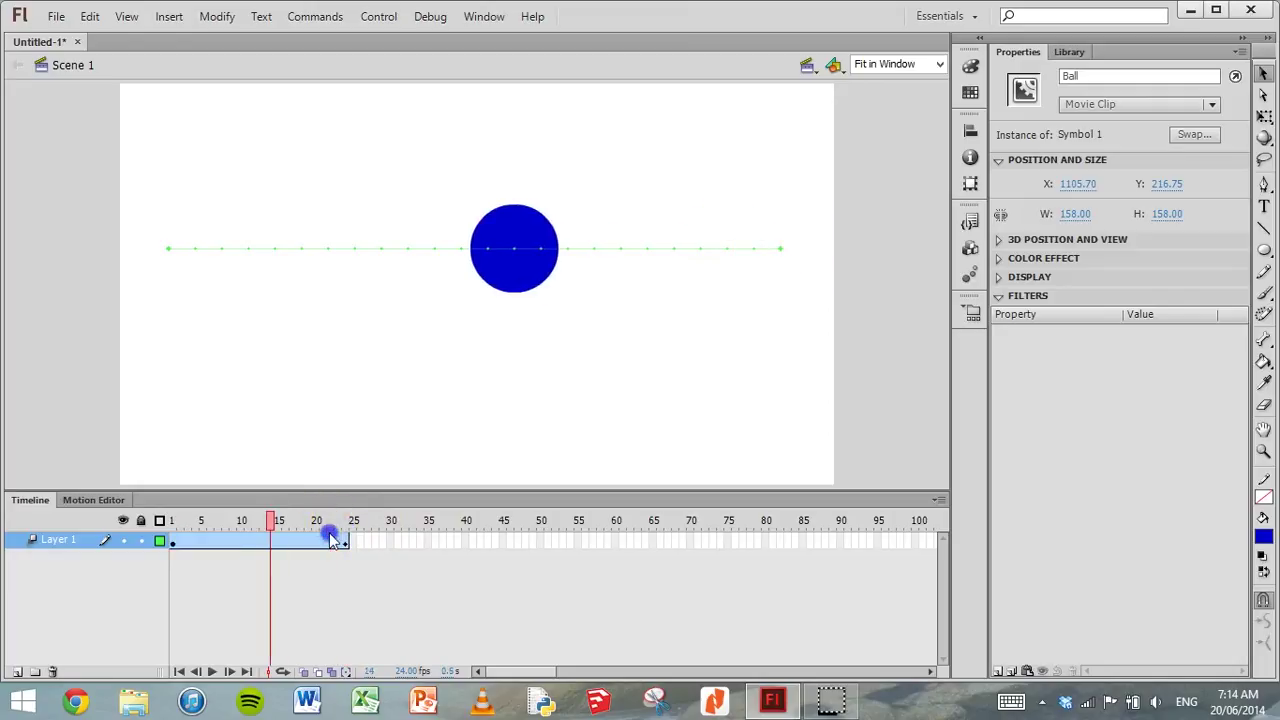
key("period")
key("period")
key("period")
key("period")
key("period")
key("period")
key("period")
key("period")
key("period")
key("period")
key("period")
key("period")
key("period")
key("period")
key("period")
key("period")
key("period")
key("period")
key("period")
key("period")
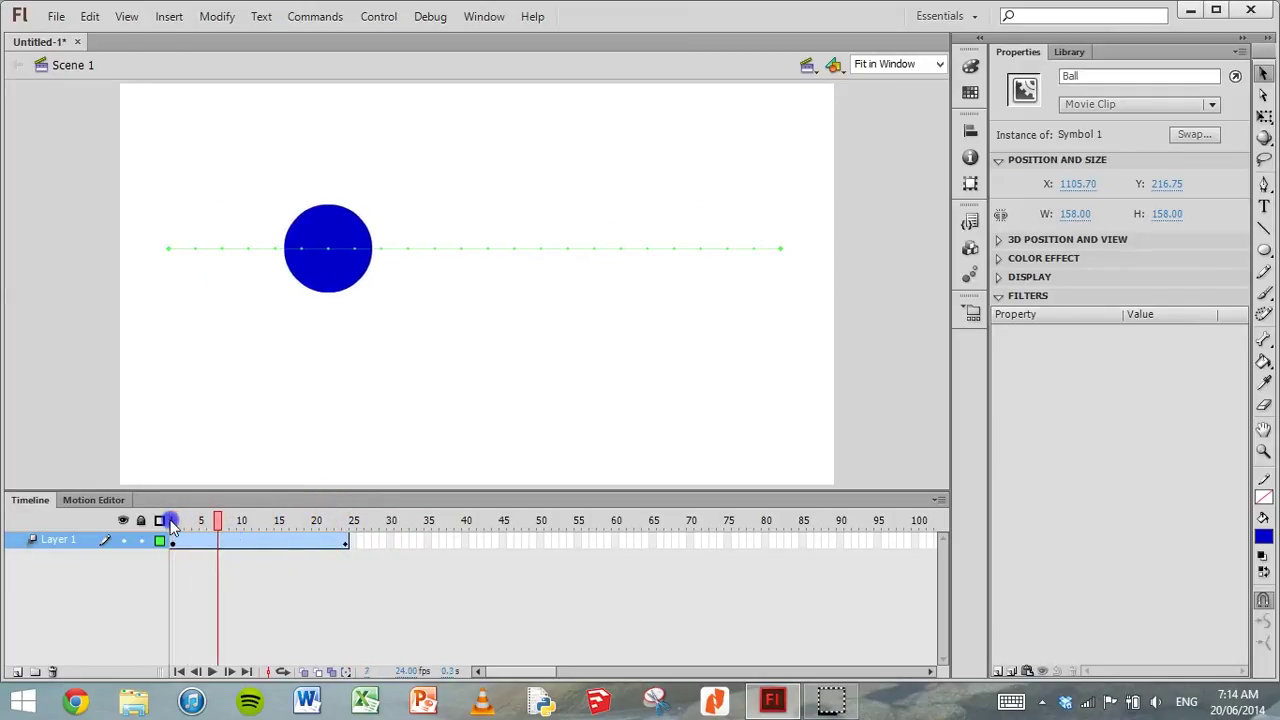
key("period")
key("period")
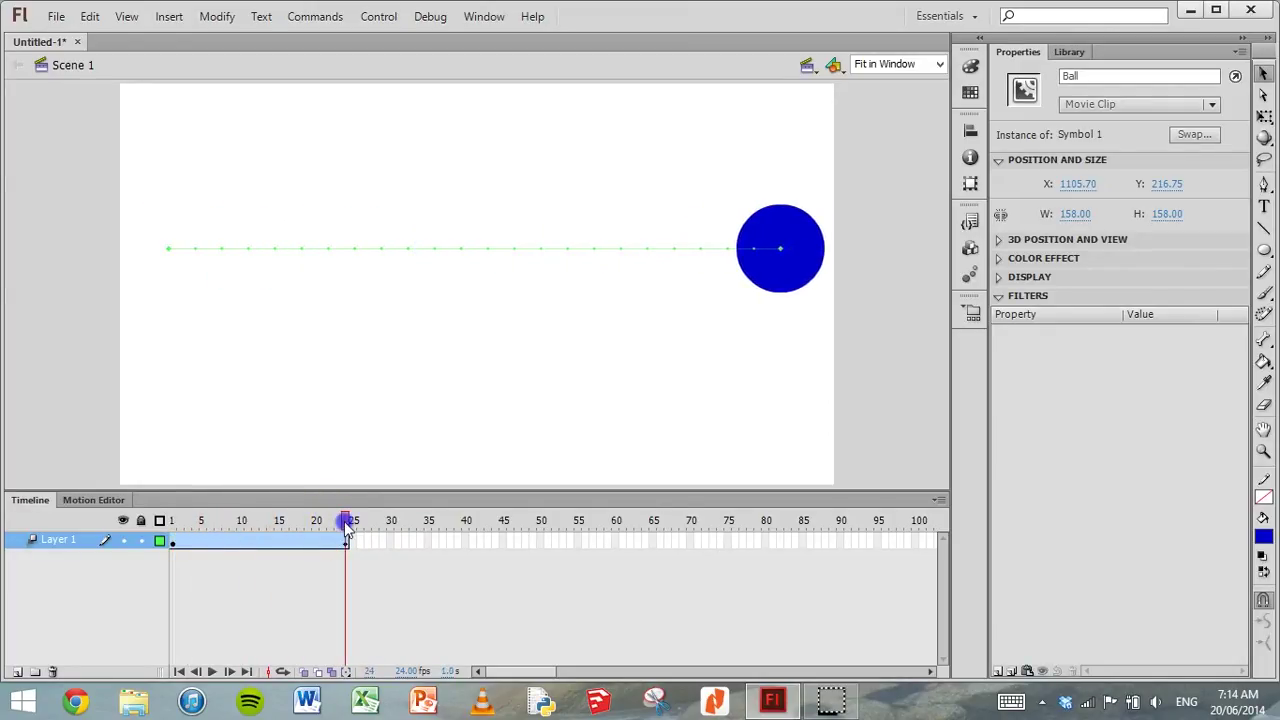
key("comma")
key("comma")
key("comma")
key("comma")
key("comma")
key("comma")
key("comma")
key("comma")
key("comma")
key("comma")
key("comma")
key("comma")
key("comma")
key("comma")
key("comma")
key("comma")
key("comma")
key("comma")
left_click_drag(315, 527, 172, 530)
left_click(212, 671)
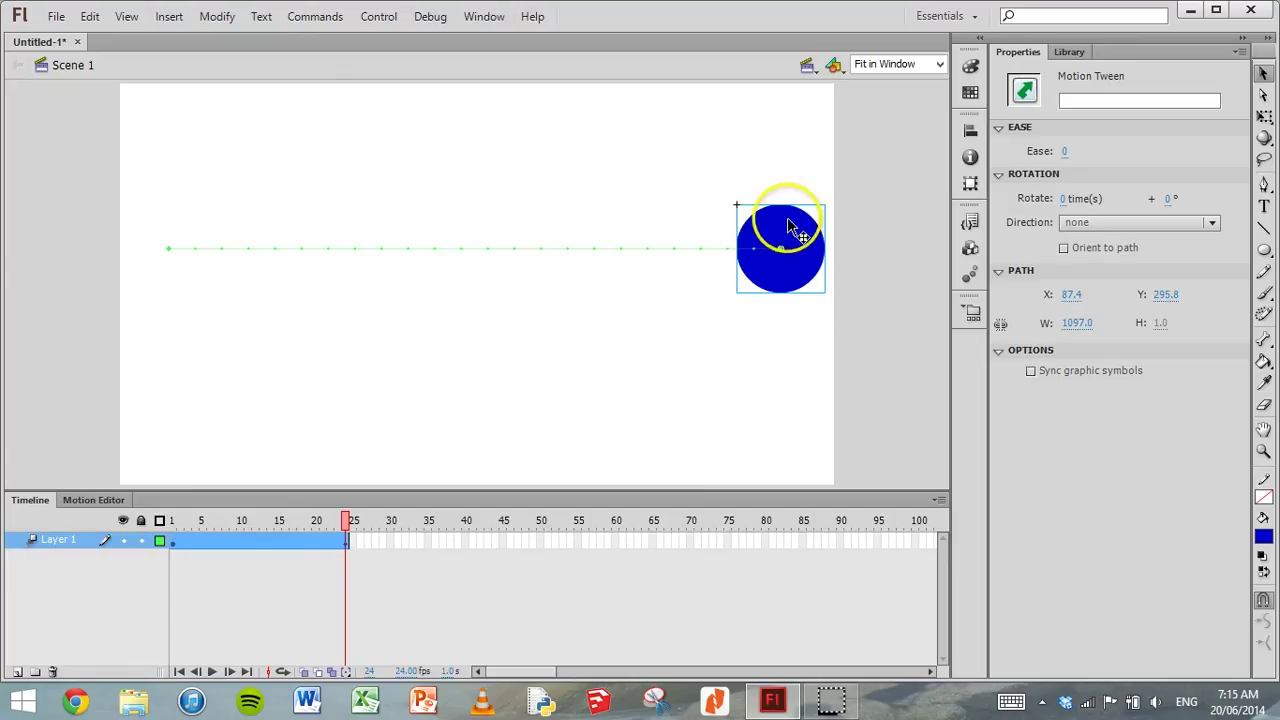
left_click(849, 206)
left_click(789, 255)
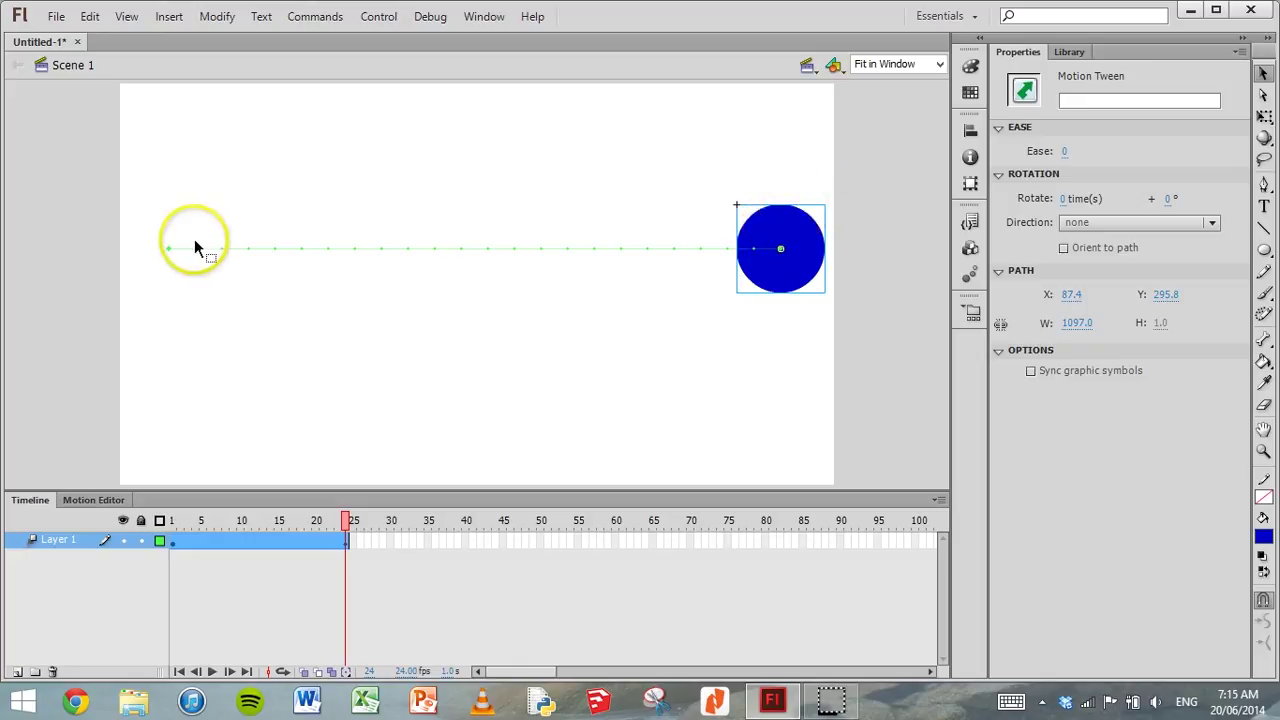
left_click_drag(195, 242, 168, 250)
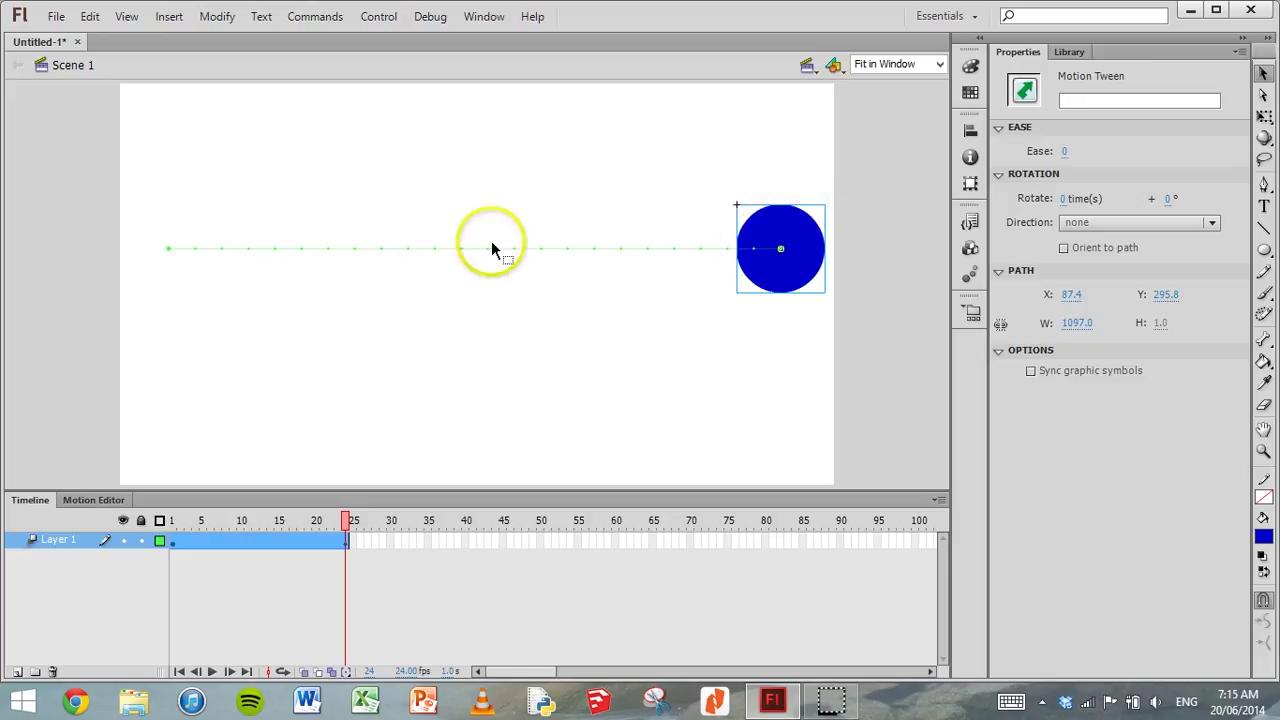
left_click_drag(346, 520, 171, 540)
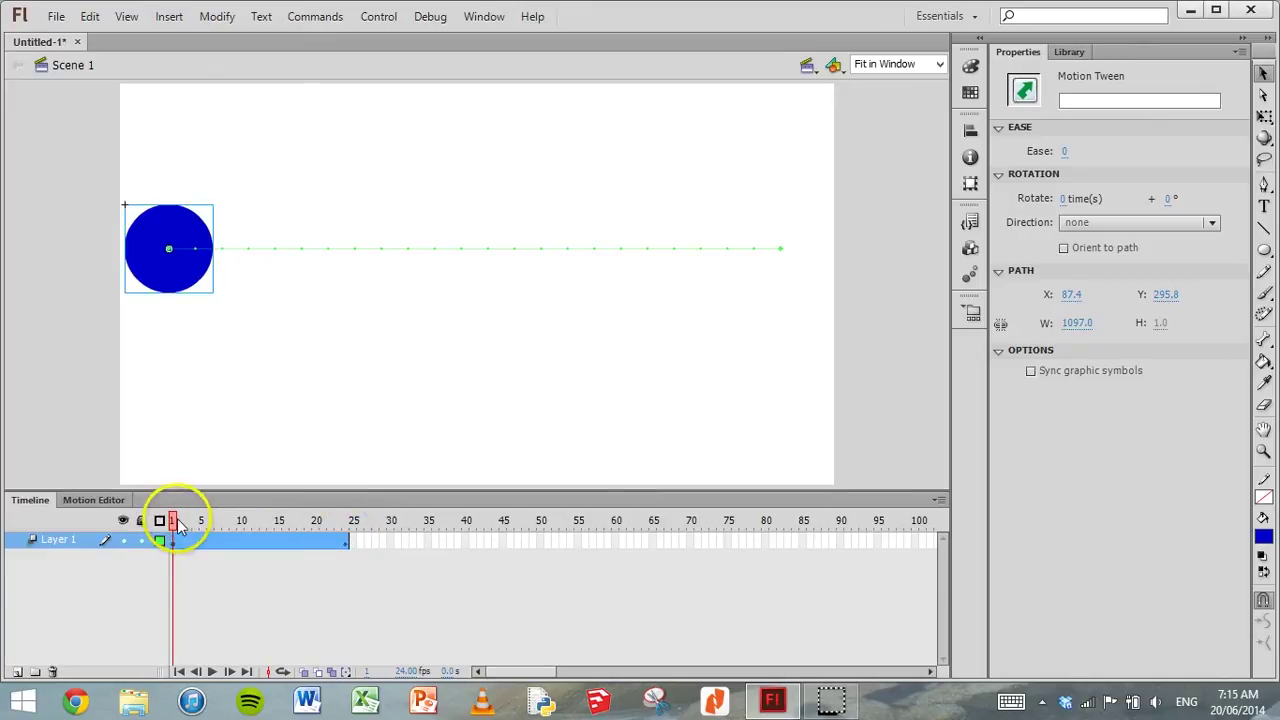
key("Return")
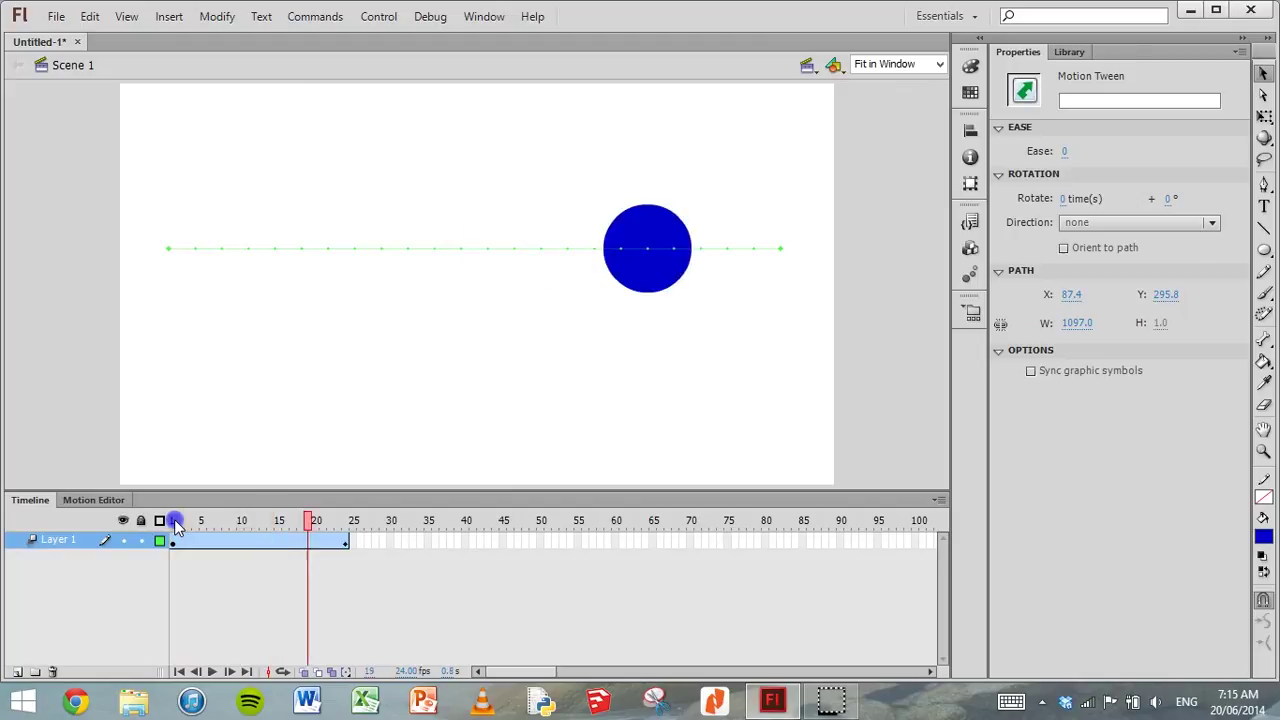
key("comma")
key("comma")
key("comma")
key("comma")
key("comma")
key("comma")
key("comma")
key("comma")
key("comma")
key("comma")
key("comma")
key("comma")
key("comma")
key("comma")
key("comma")
key("comma")
key("comma")
key("comma")
key("comma")
key("comma")
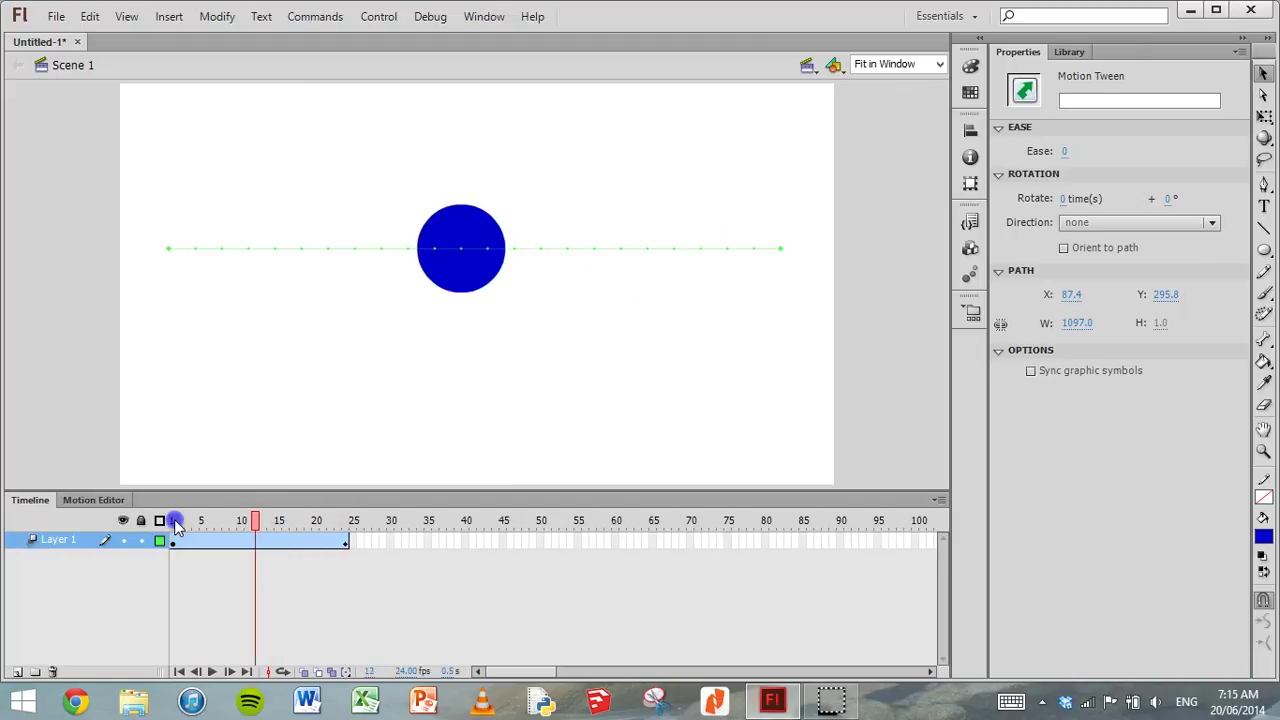
key("Return")
left_click_drag(310, 522, 213, 537)
Lower the ball near the stage bottom at frame 6
left_click(296, 278)
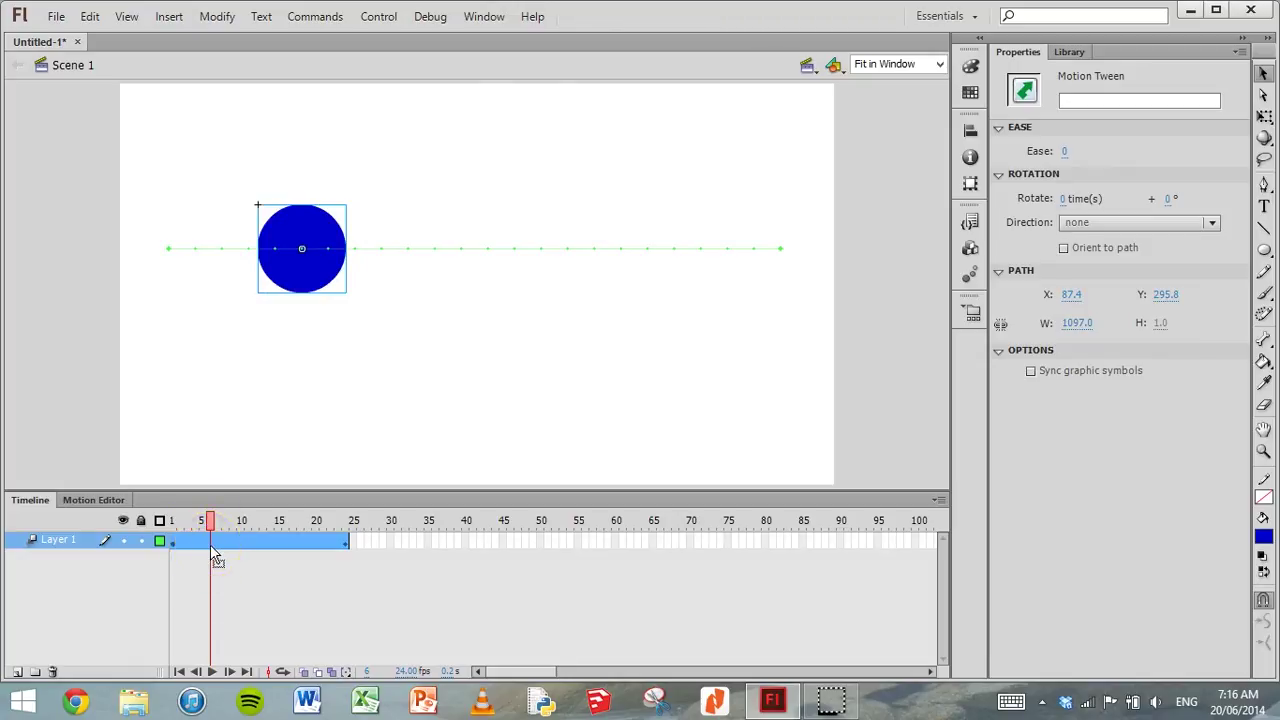
left_click(303, 276)
left_click_drag(303, 276, 303, 347)
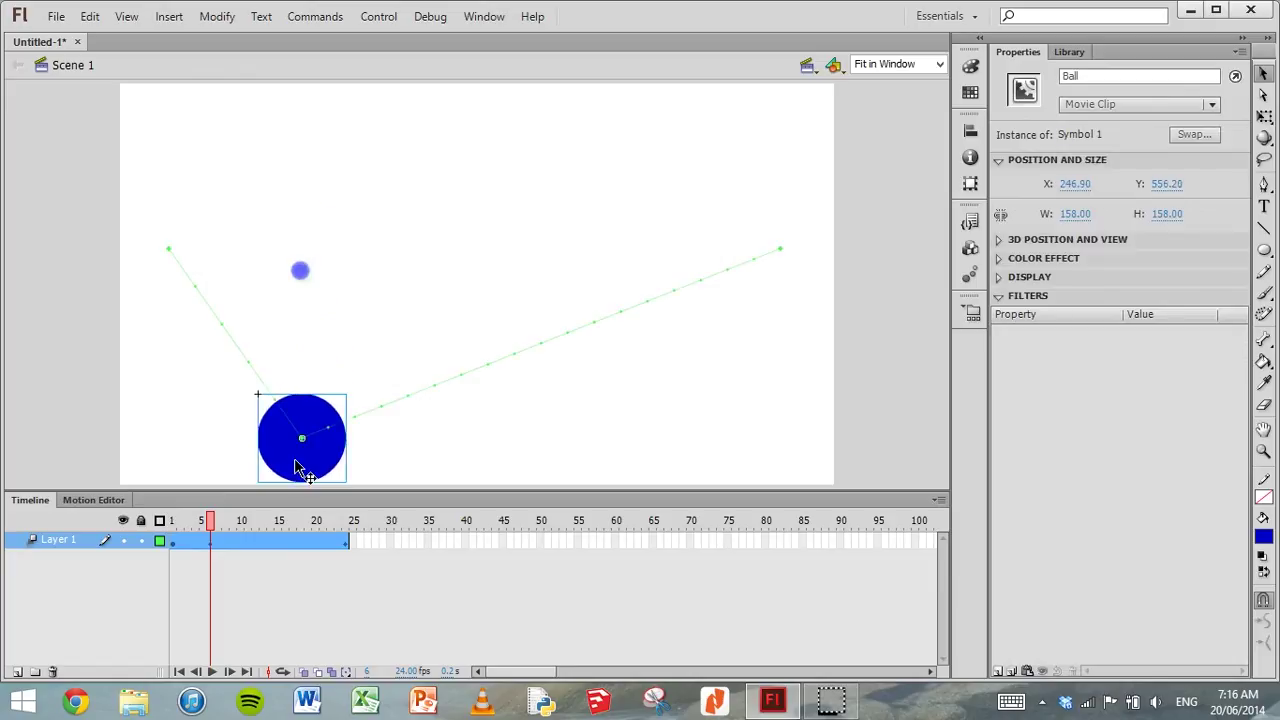
left_click(209, 301)
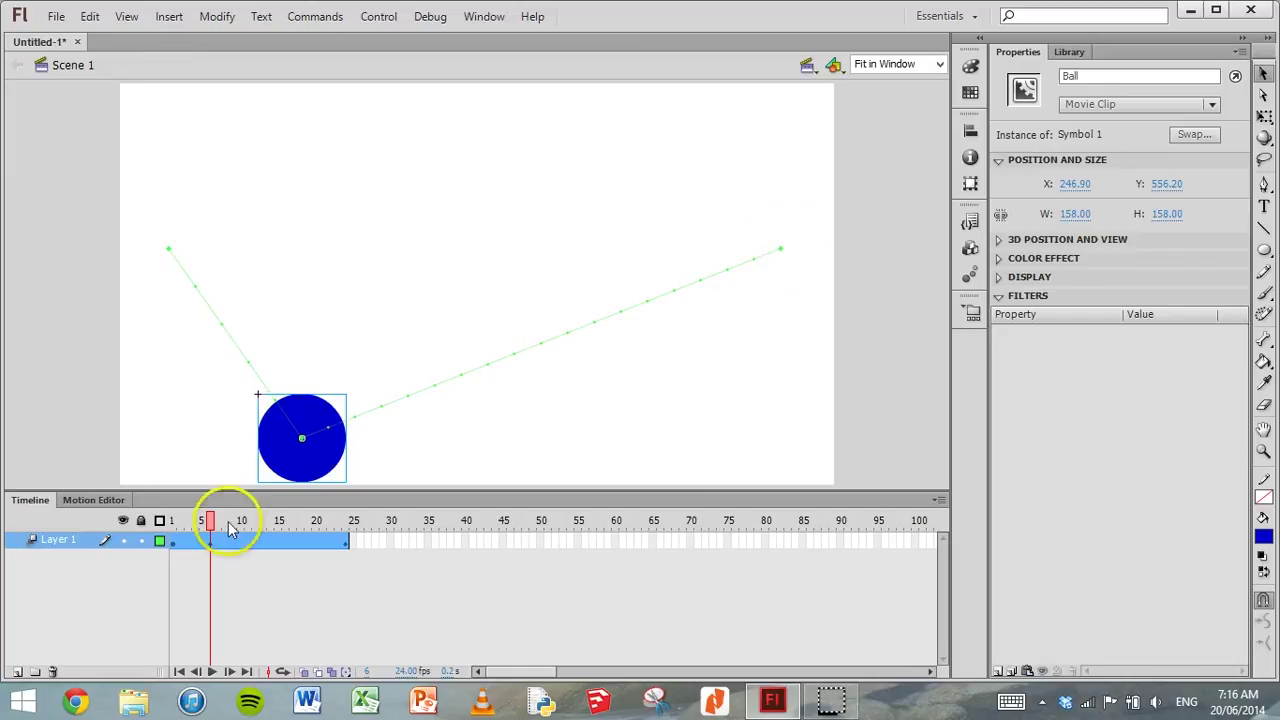
At frame 13, raise the ball higher up the stage
left_click_drag(213, 525, 268, 525)
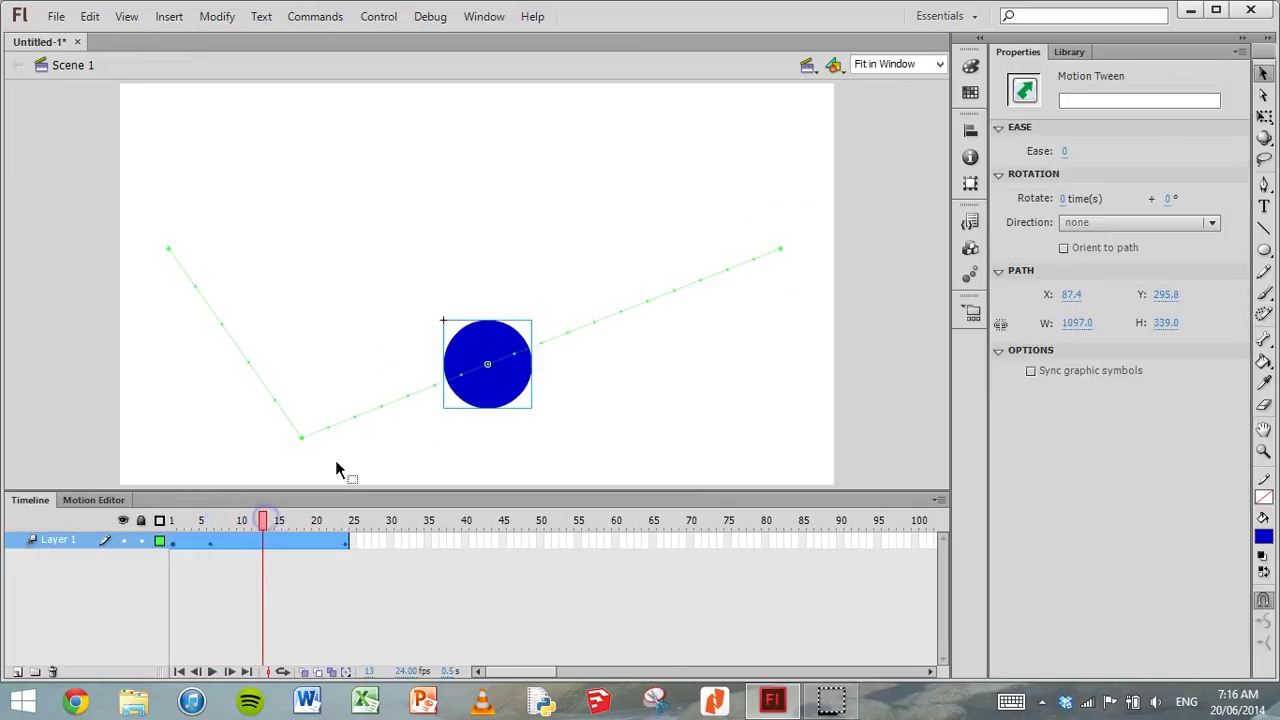
left_click(470, 366)
left_click_drag(470, 366, 464, 252)
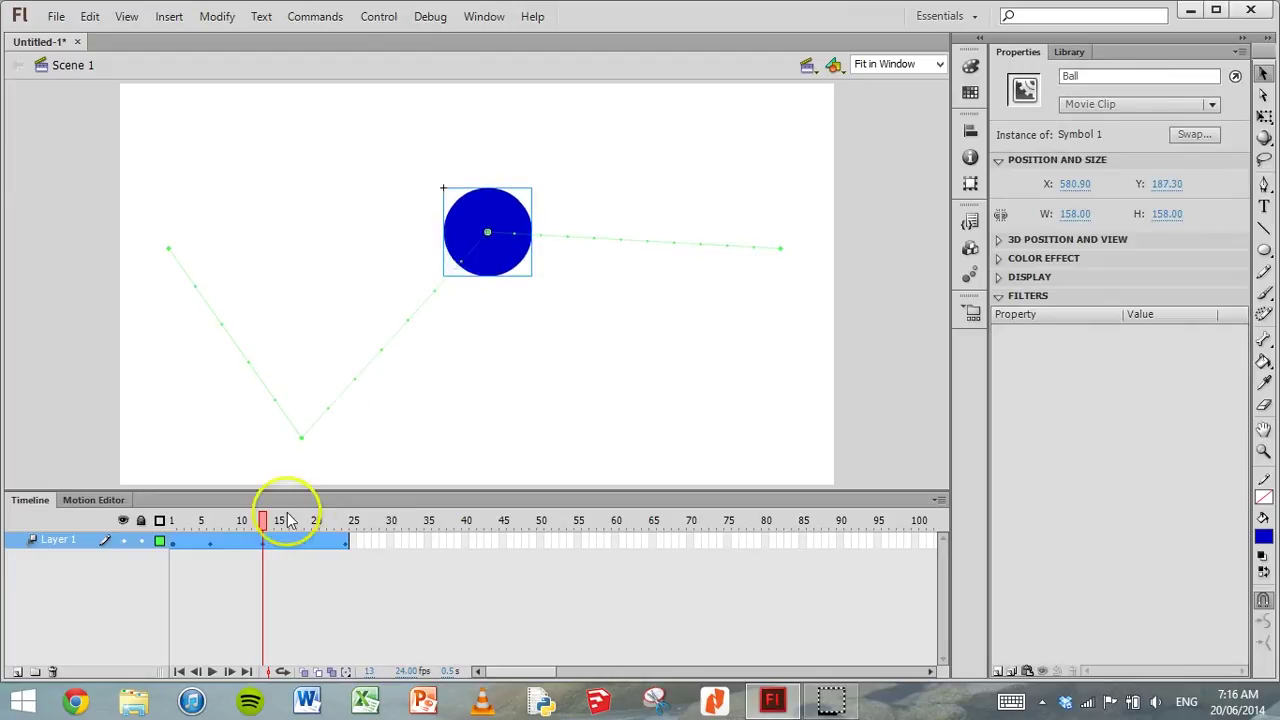
At frame 19, bring the ball down to the stage bottom, then scrub to frame 24
left_click_drag(270, 528, 306, 520)
left_click(509, 297)
left_click_drag(612, 256, 625, 268)
key("shift+Down")
key("shift+Down")
key("shift+Down")
key("shift+Down")
key("shift+Down")
key("shift+Down")
key("shift+Down")
key("shift+Down")
key("shift+Down")
key("shift+Down")
key("shift+Down")
key("shift+Down")
key("shift+Down")
key("shift+Down")
key("shift+Down")
key("shift+Down")
key("shift+Down")
key("shift+Down")
key("shift+Down")
key("shift+Down")
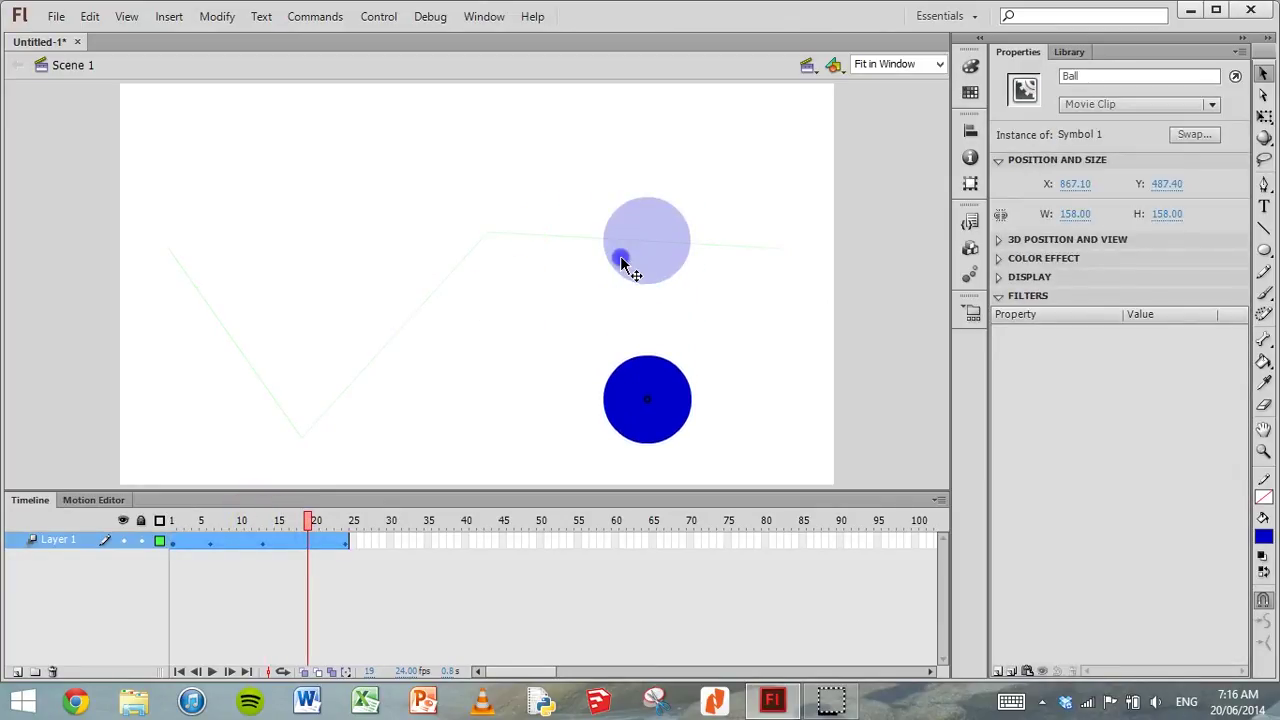
key("shift+Down")
key("shift+Down")
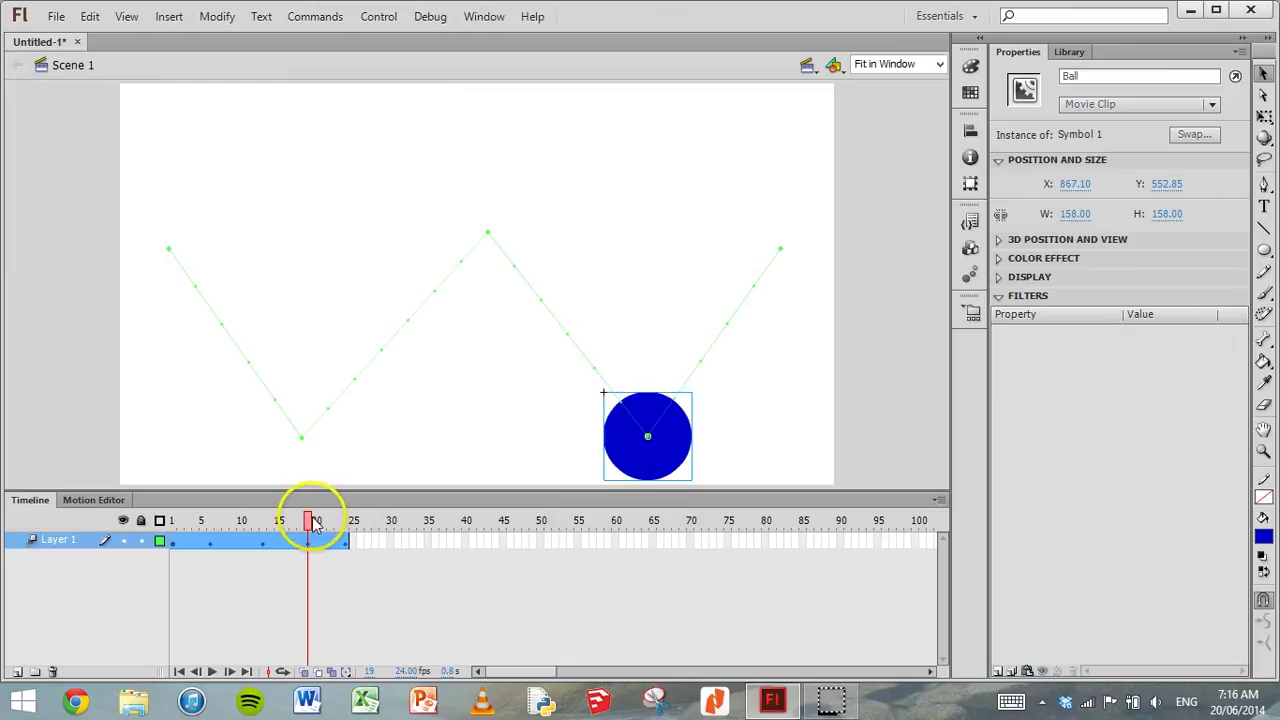
left_click_drag(312, 522, 170, 521)
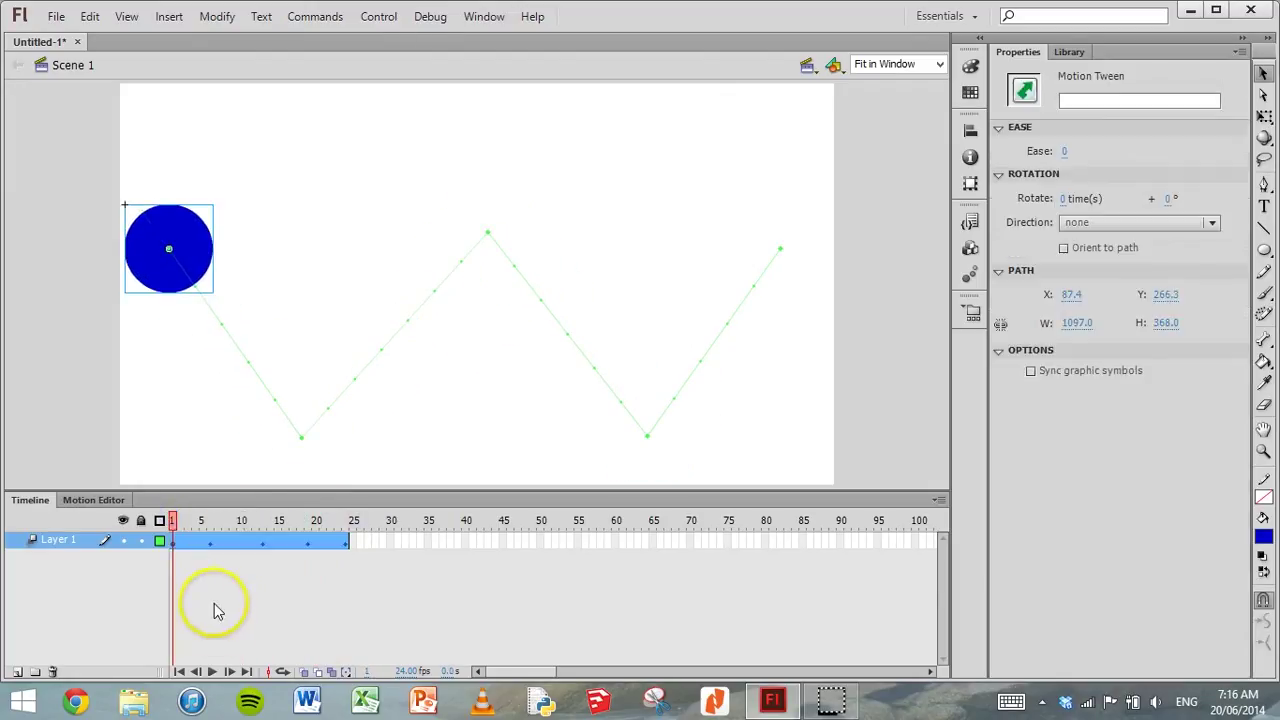
left_click(212, 672)
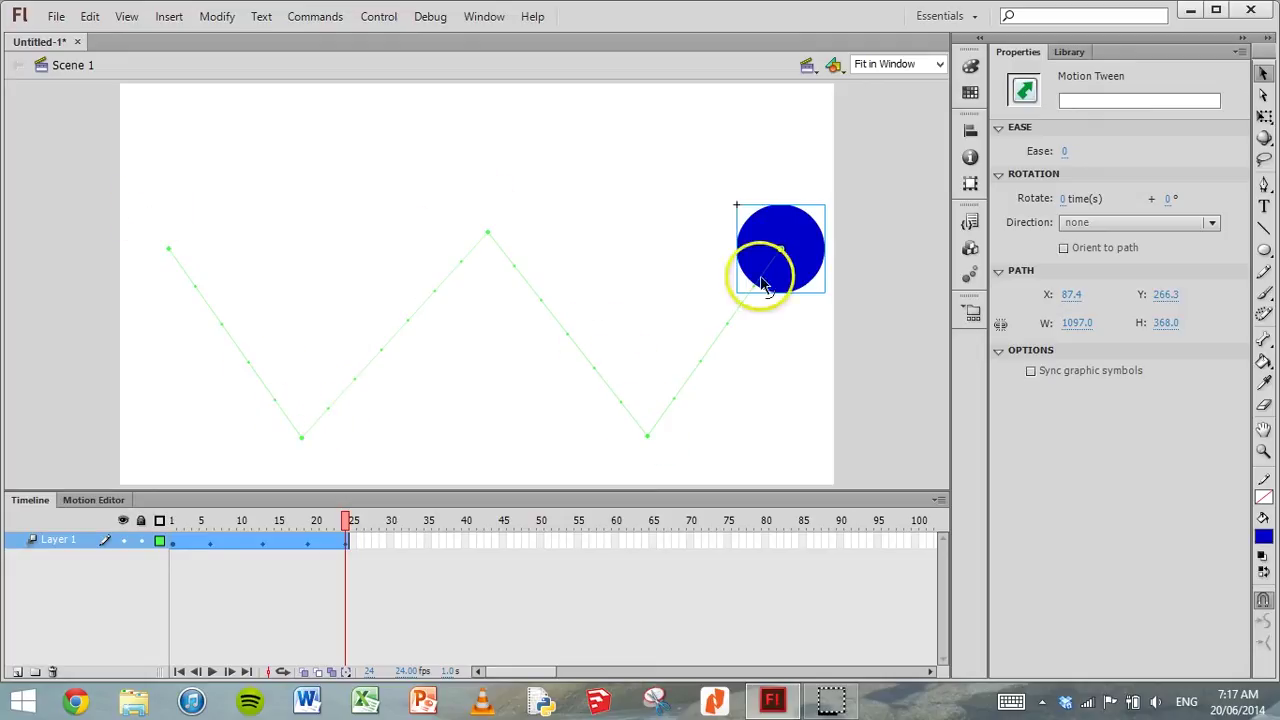
Bend the left and rising middle legs of the motion path into curves
left_click_drag(348, 521, 314, 521)
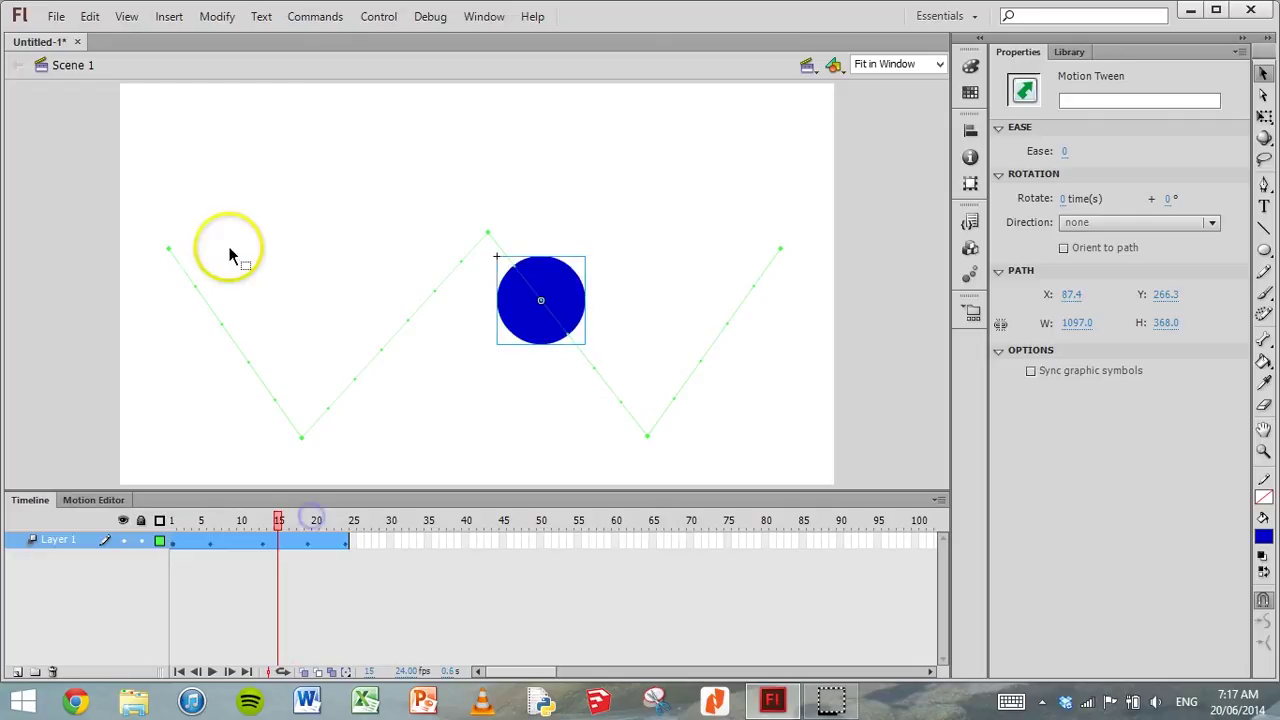
left_click(222, 328)
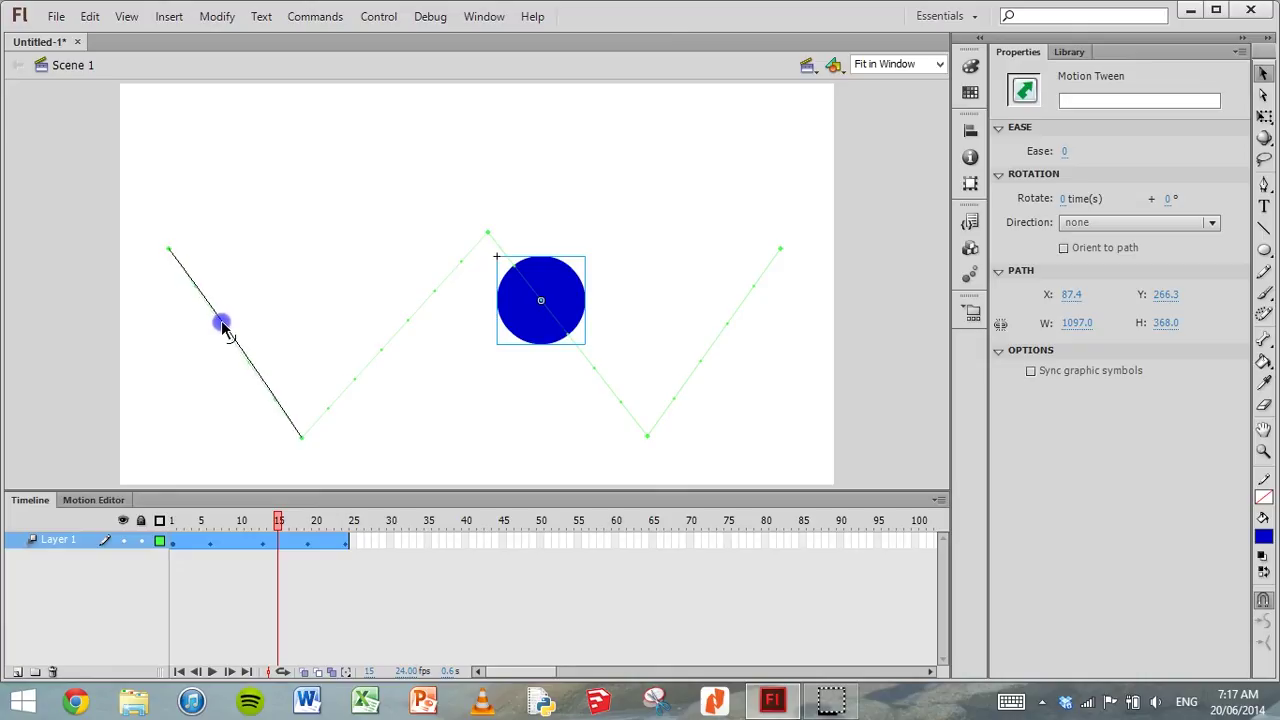
left_click_drag(222, 325, 240, 320)
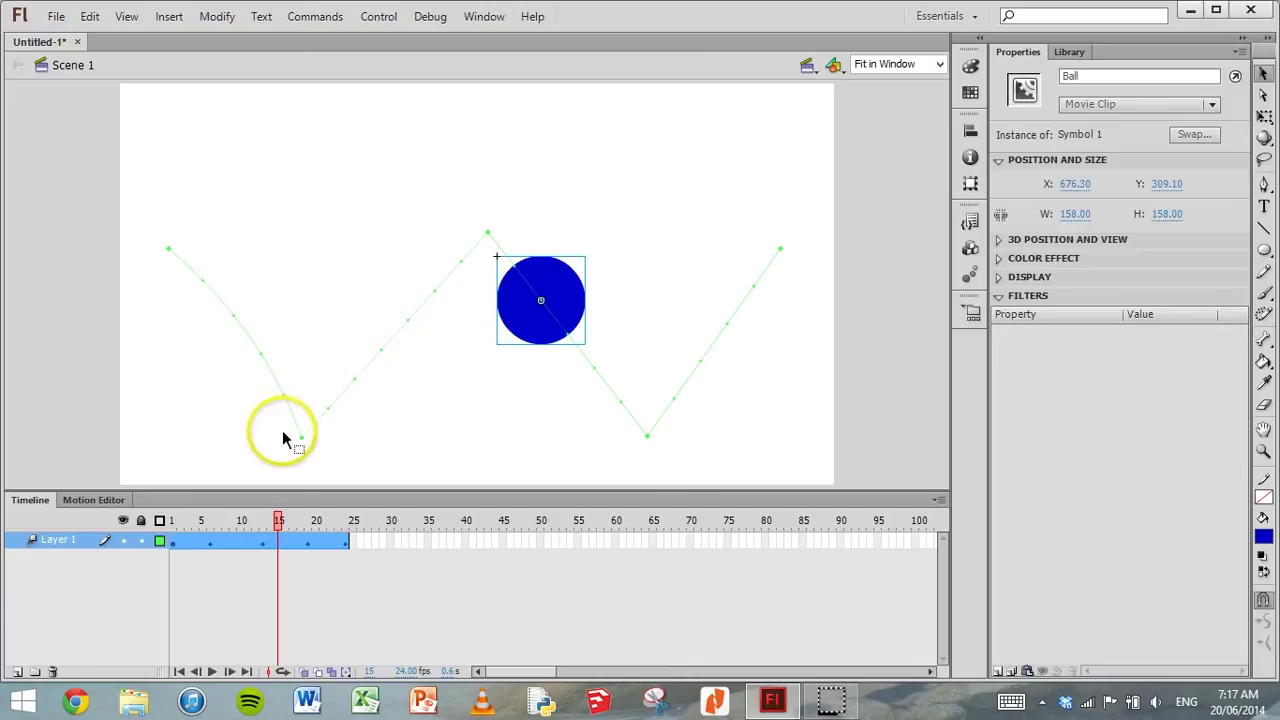
left_click(402, 330)
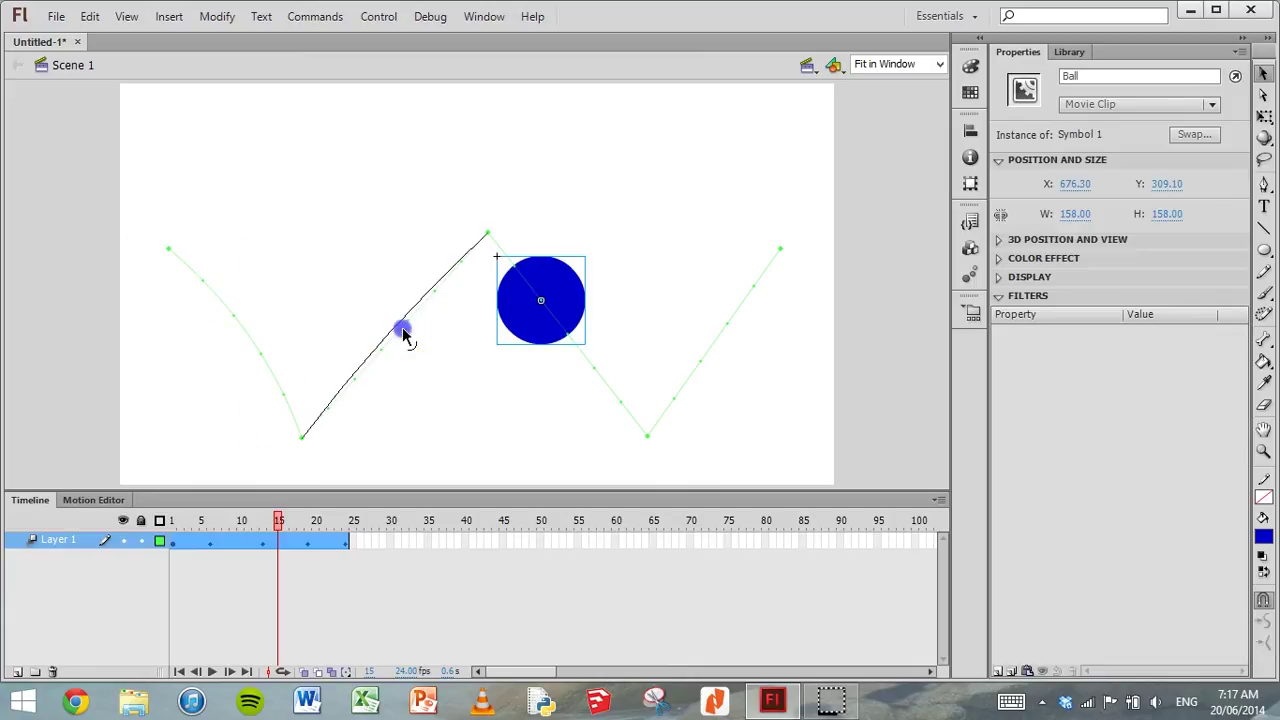
left_click_drag(404, 336, 383, 323)
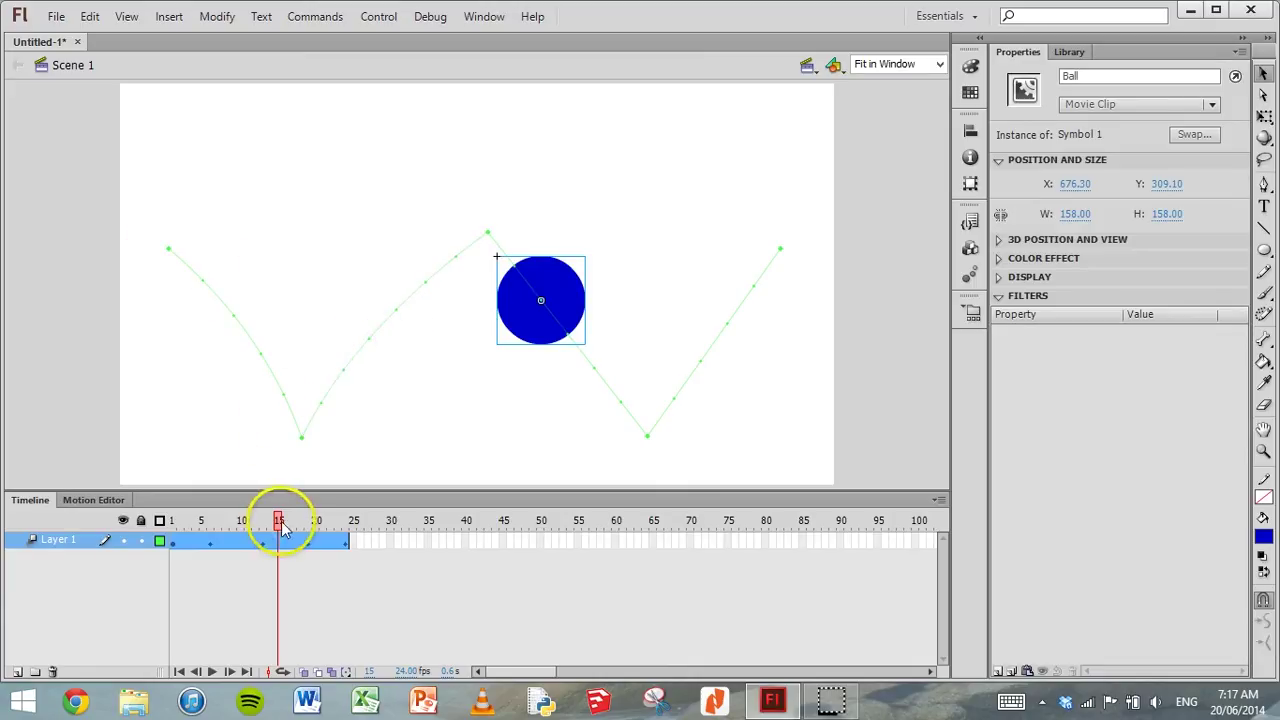
Curve the last two path legs at frame 24, then rewind to frame 1
left_click(345, 540)
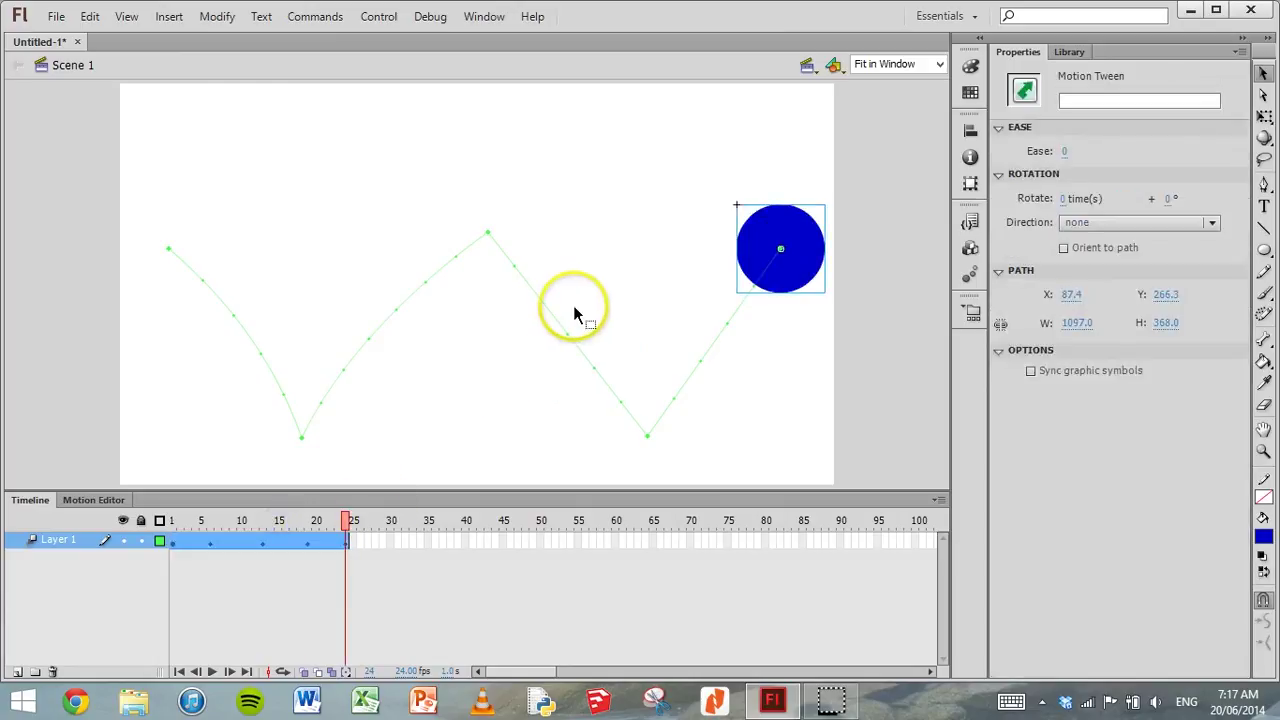
left_click_drag(556, 320, 557, 323)
left_click(714, 343)
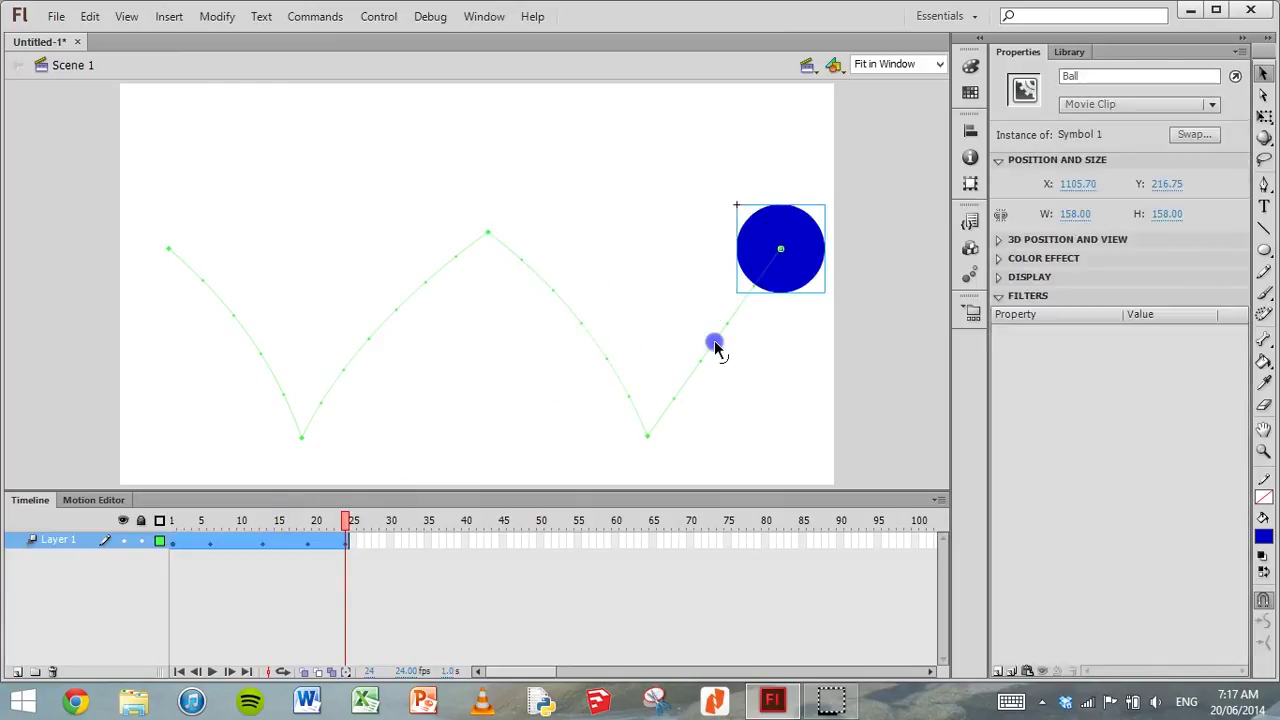
left_click_drag(714, 342, 694, 343)
left_click(348, 528)
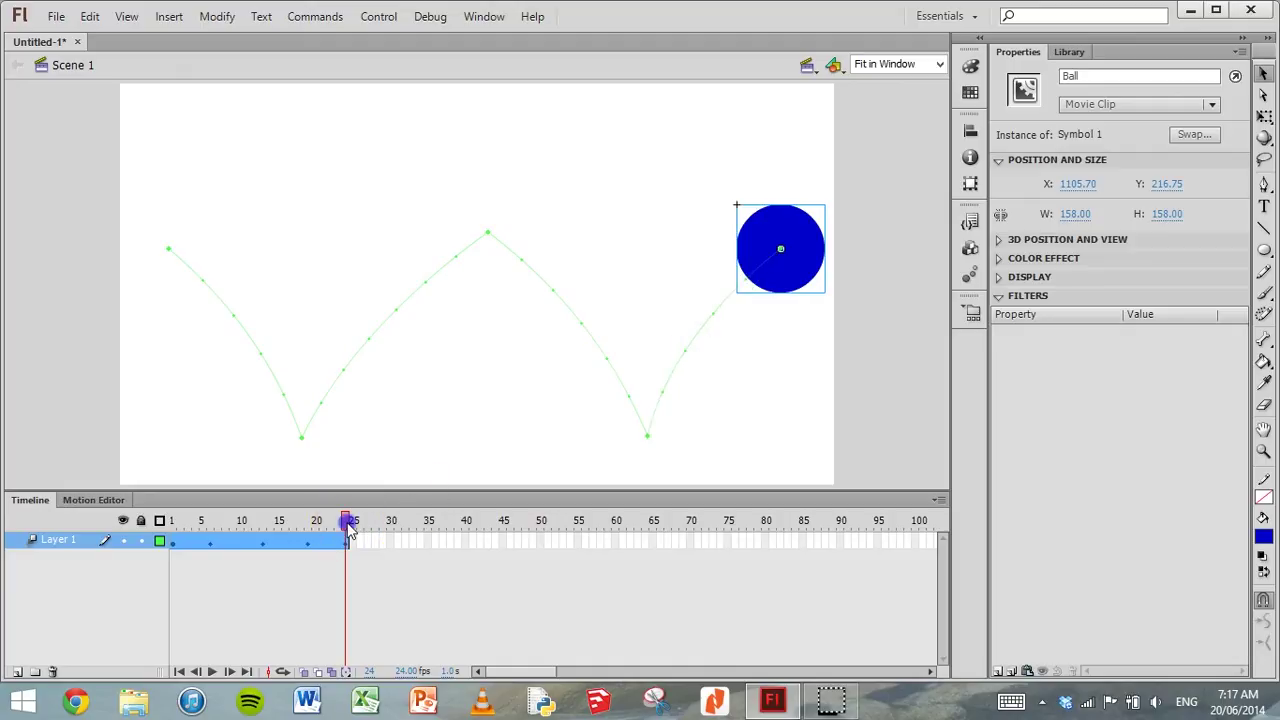
left_click_drag(348, 528, 172, 522)
left_click(190, 545)
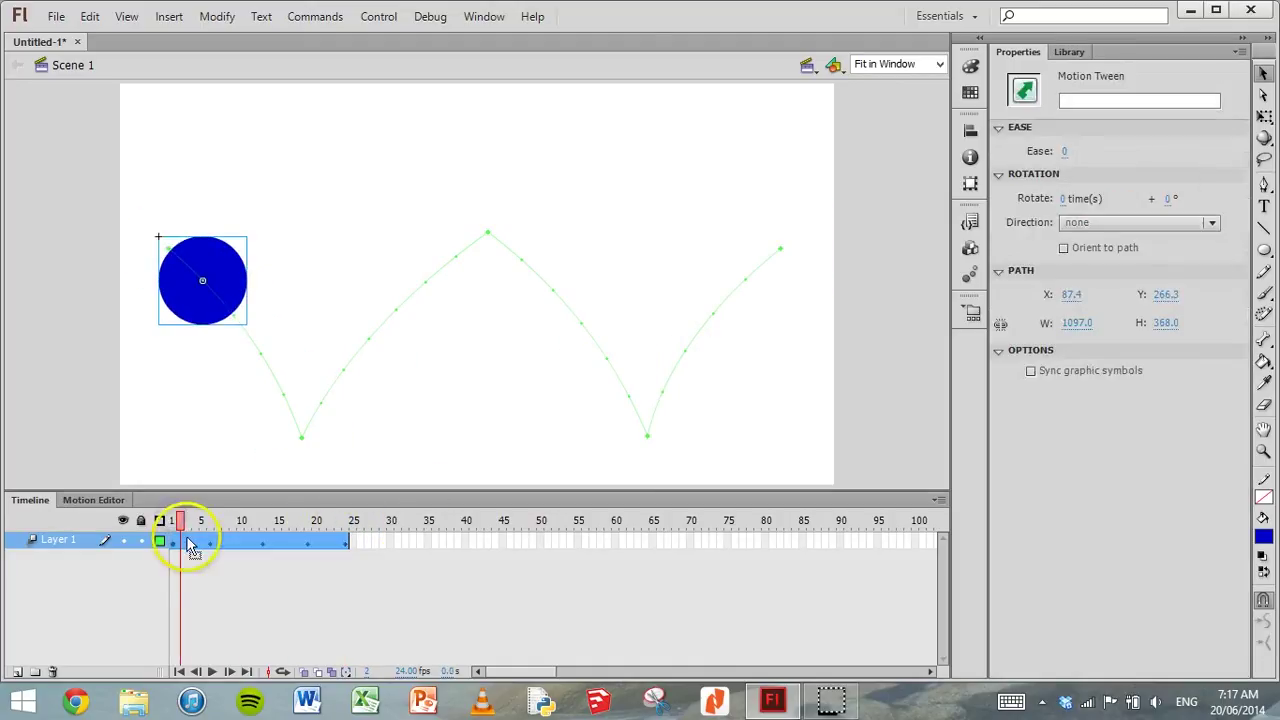
left_click(173, 521)
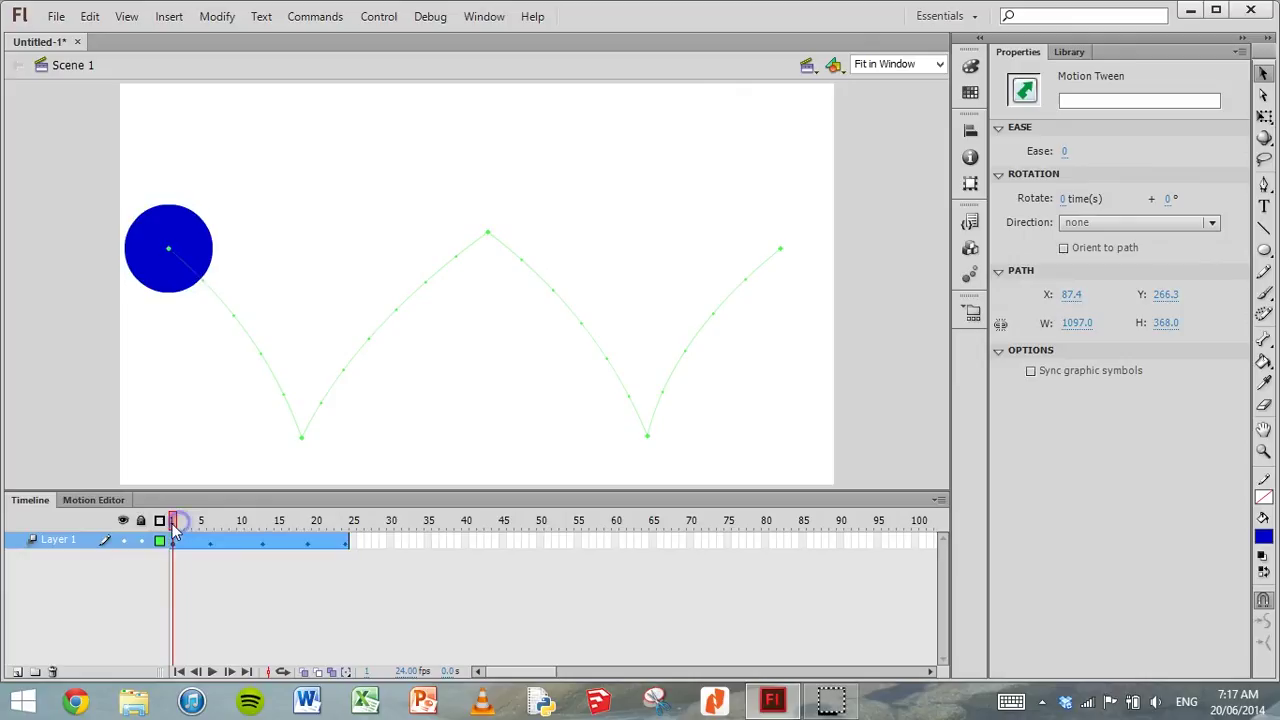
left_click(213, 672)
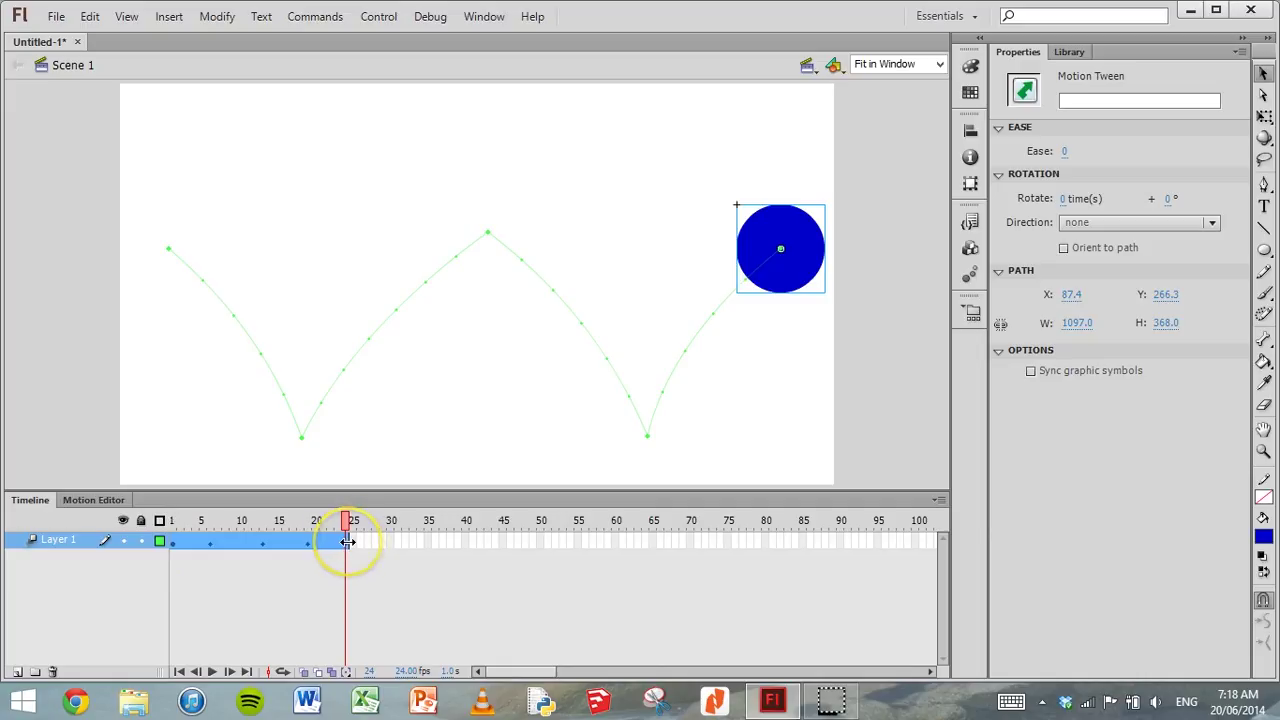
Extend Ball's tween span to frame 100, about 4.1 seconds long
left_click(347, 541)
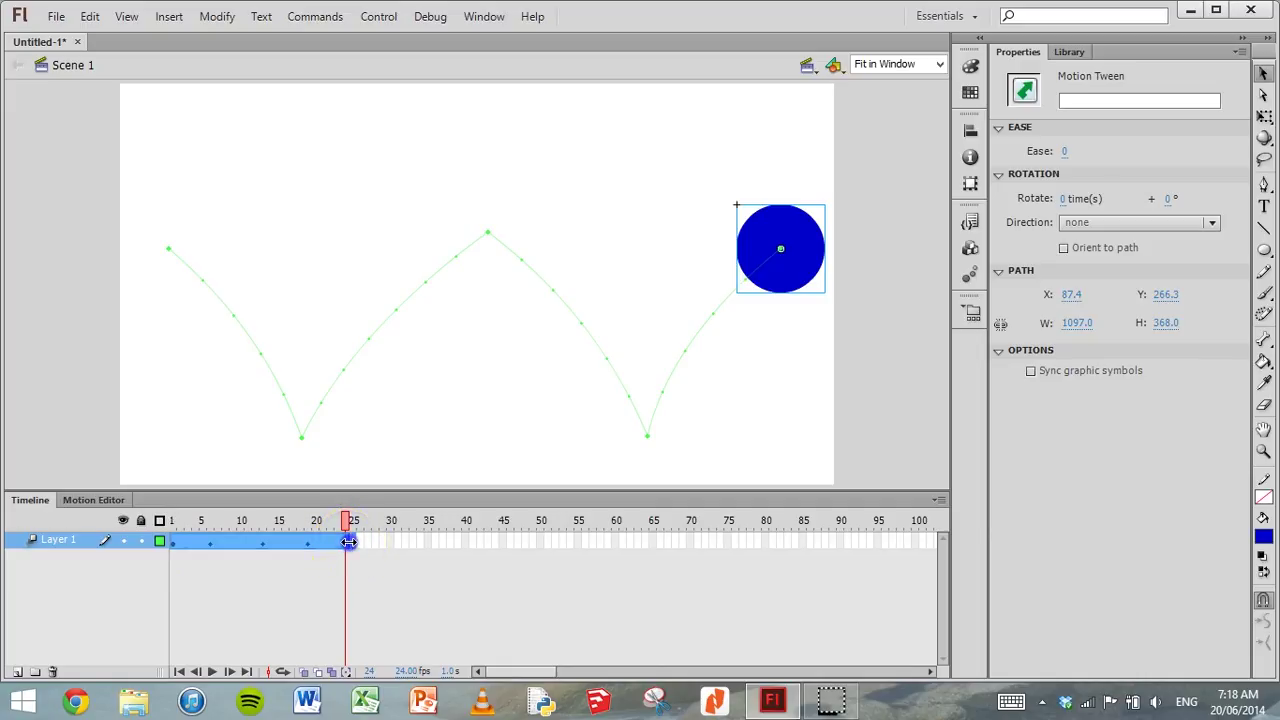
left_click_drag(349, 541, 916, 543)
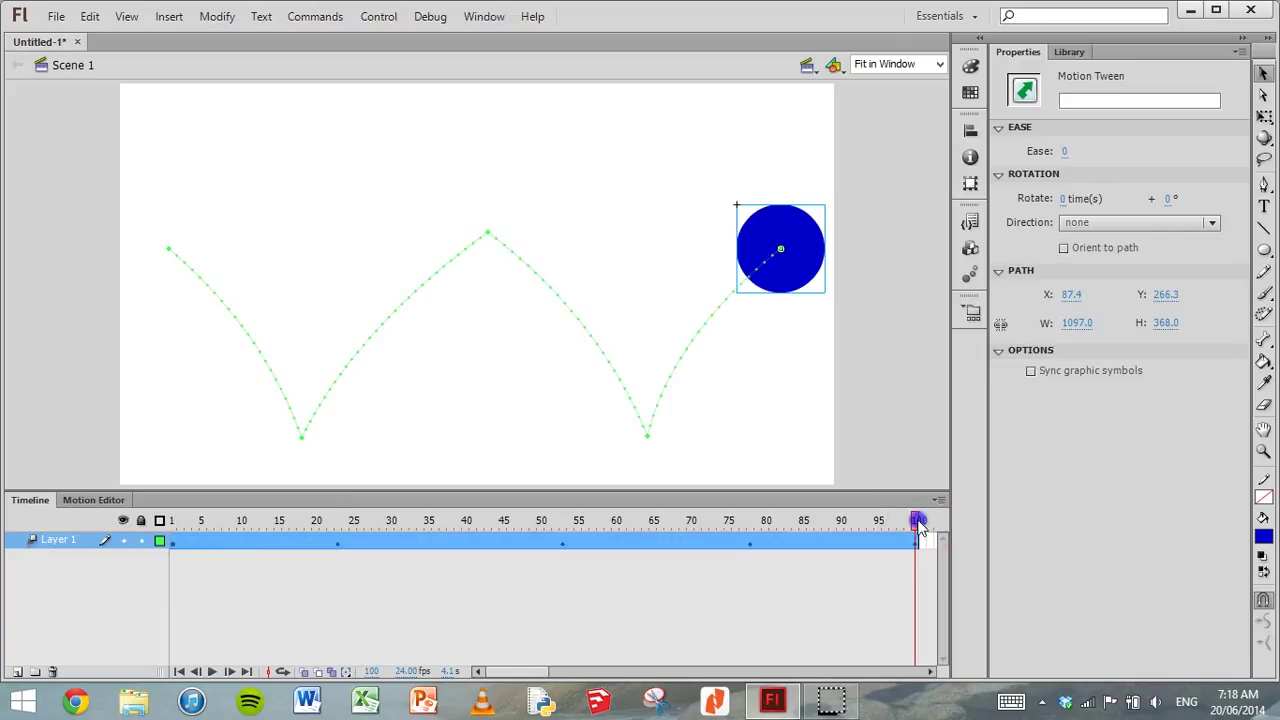
key("comma")
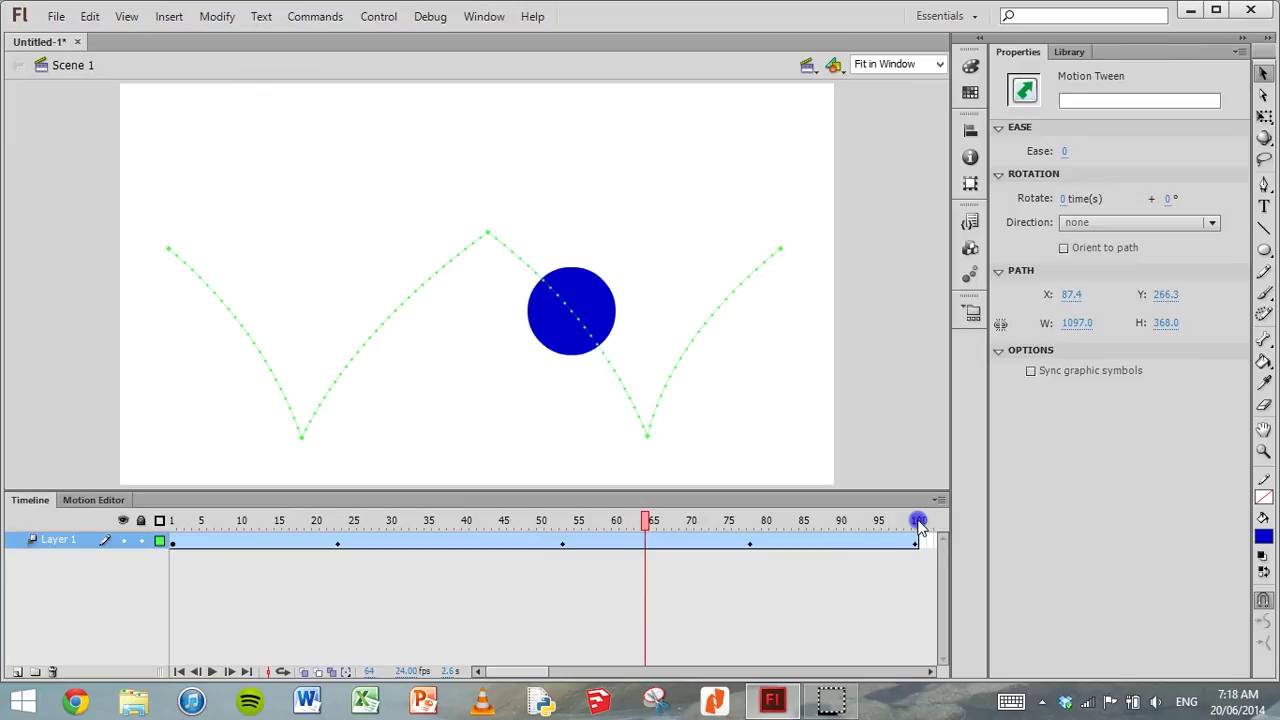
key("comma")
left_click(176, 543)
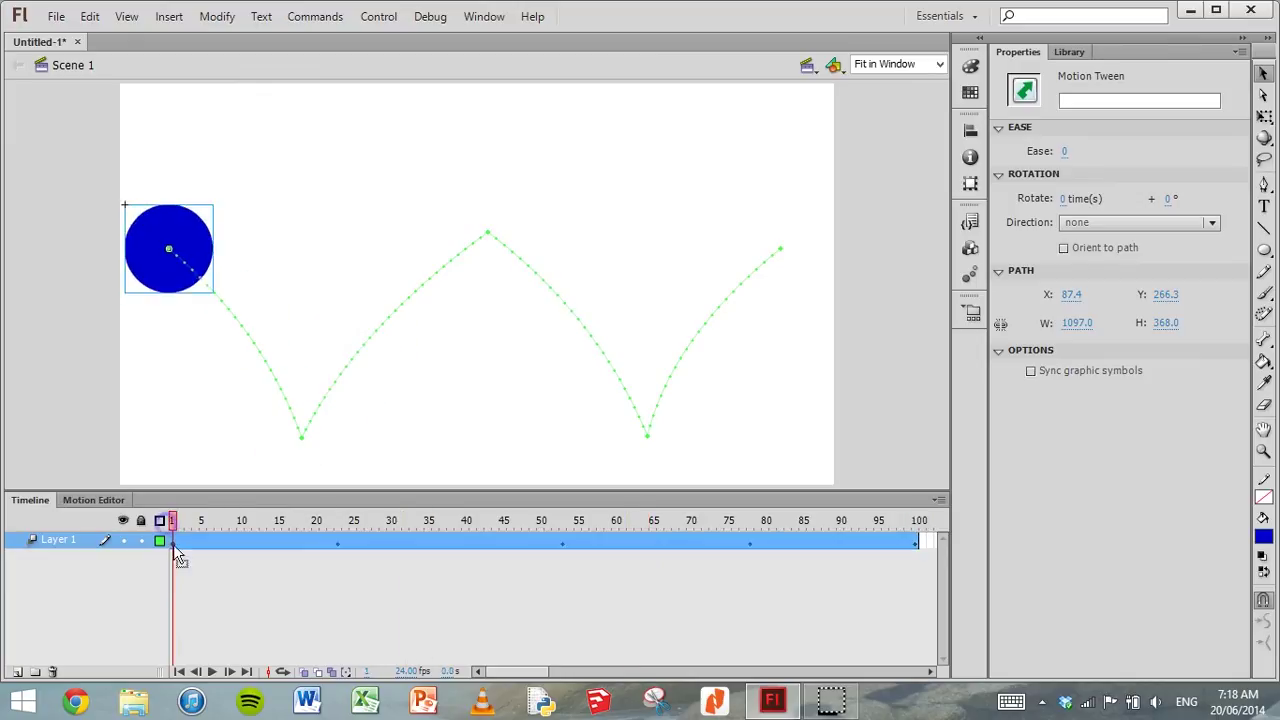
left_click(213, 672)
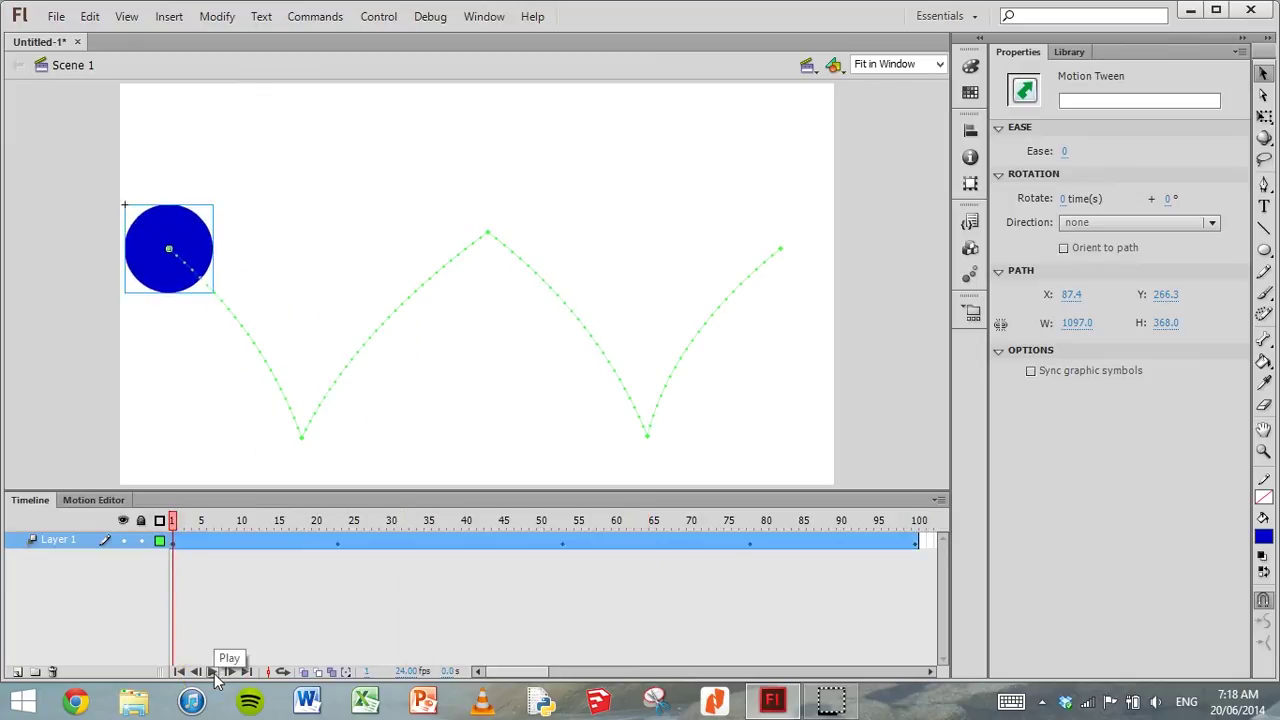
left_click(213, 672)
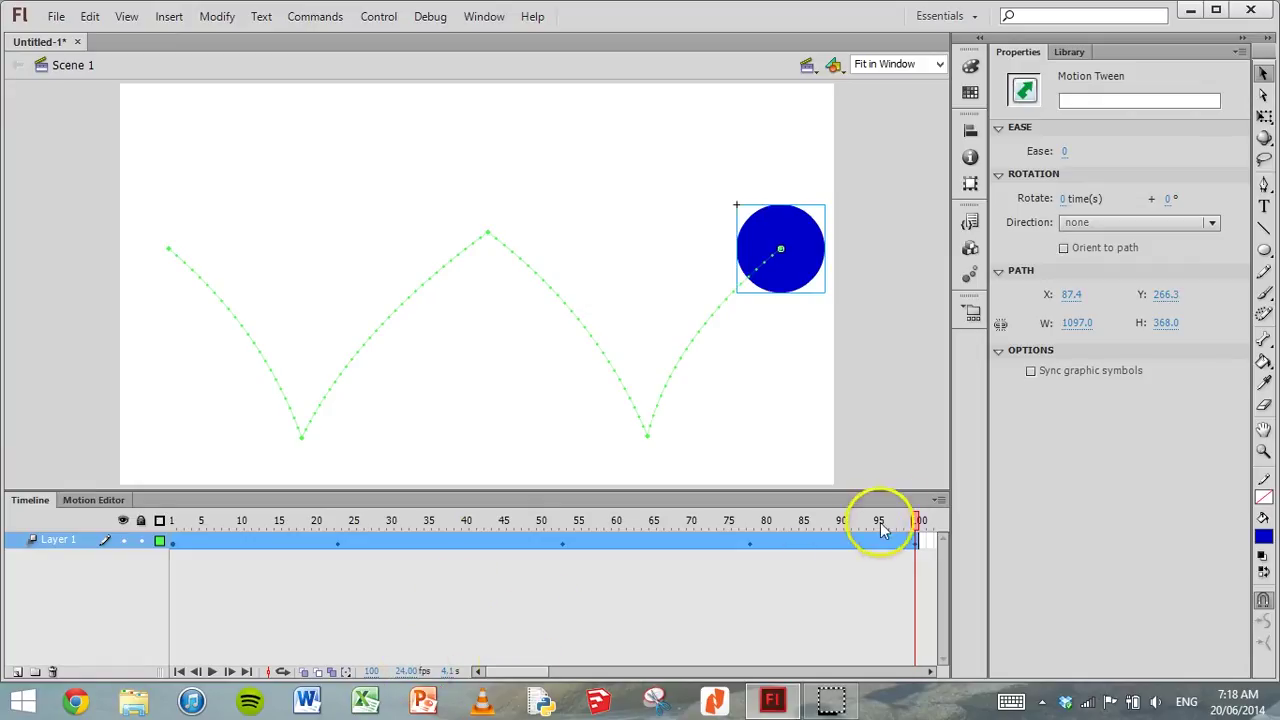
left_click_drag(916, 530, 188, 552)
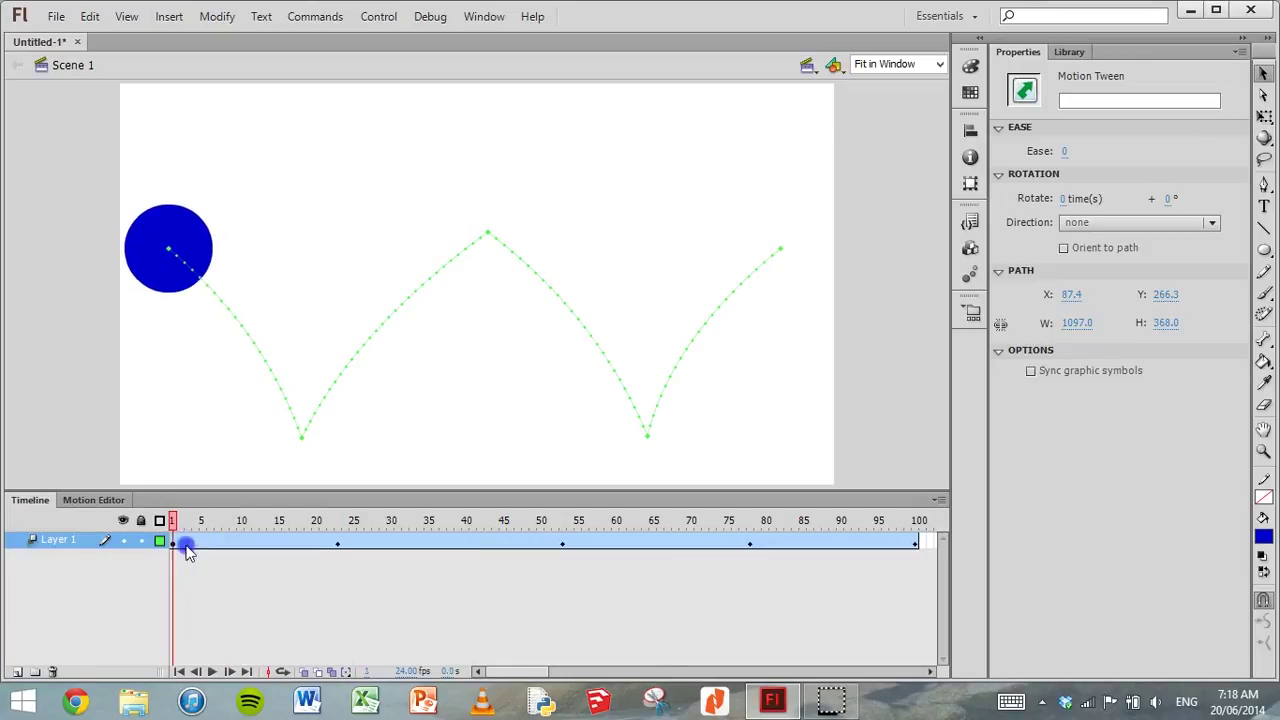
left_click(168, 545)
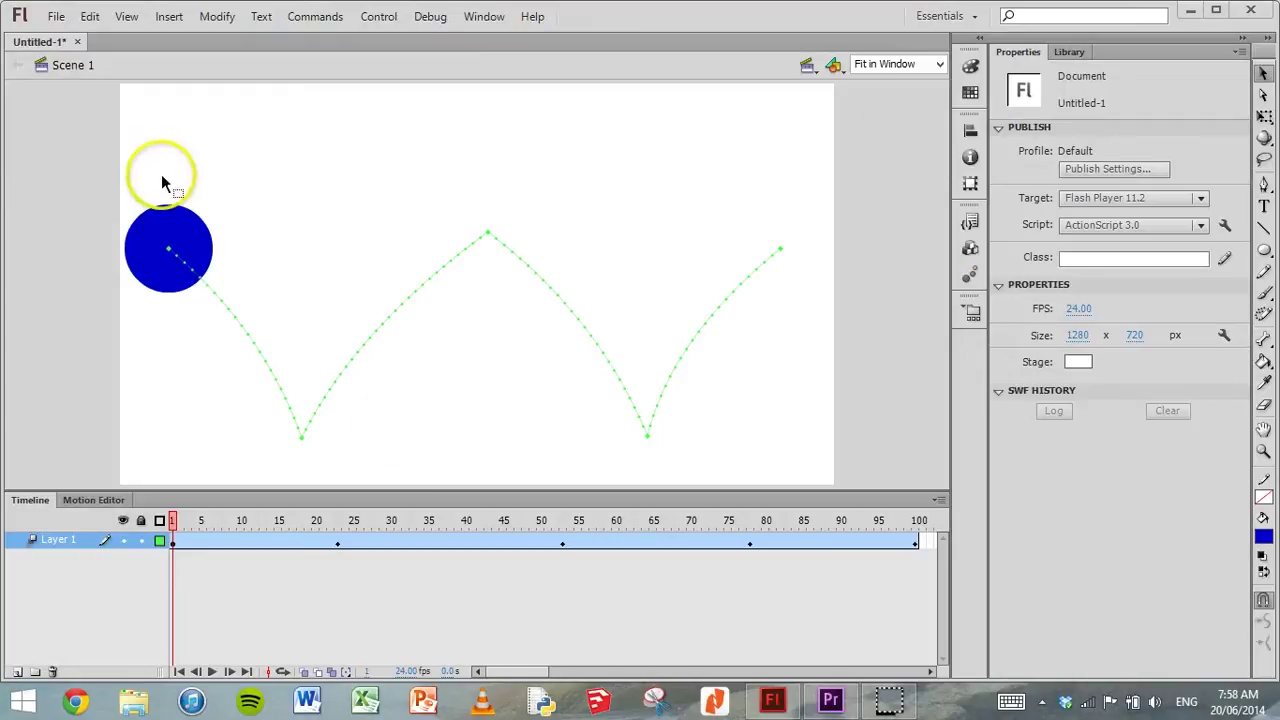
left_click(56, 17)
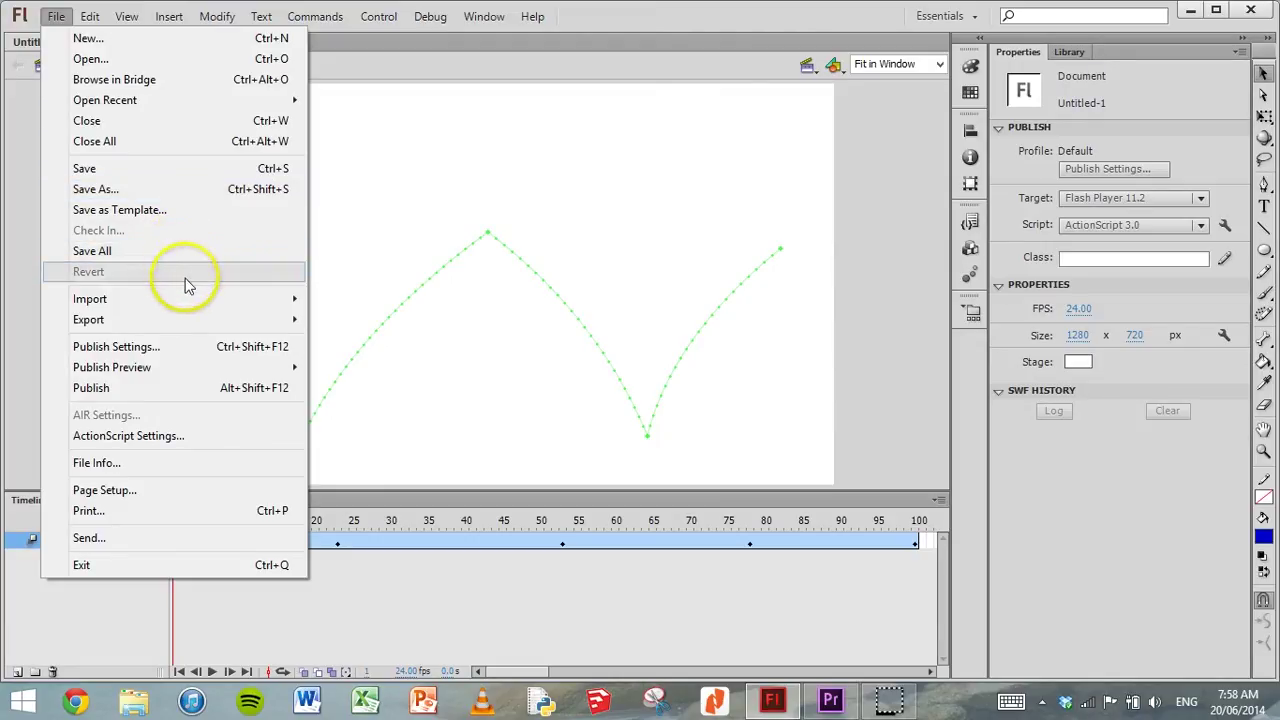
mouse_move(181, 306)
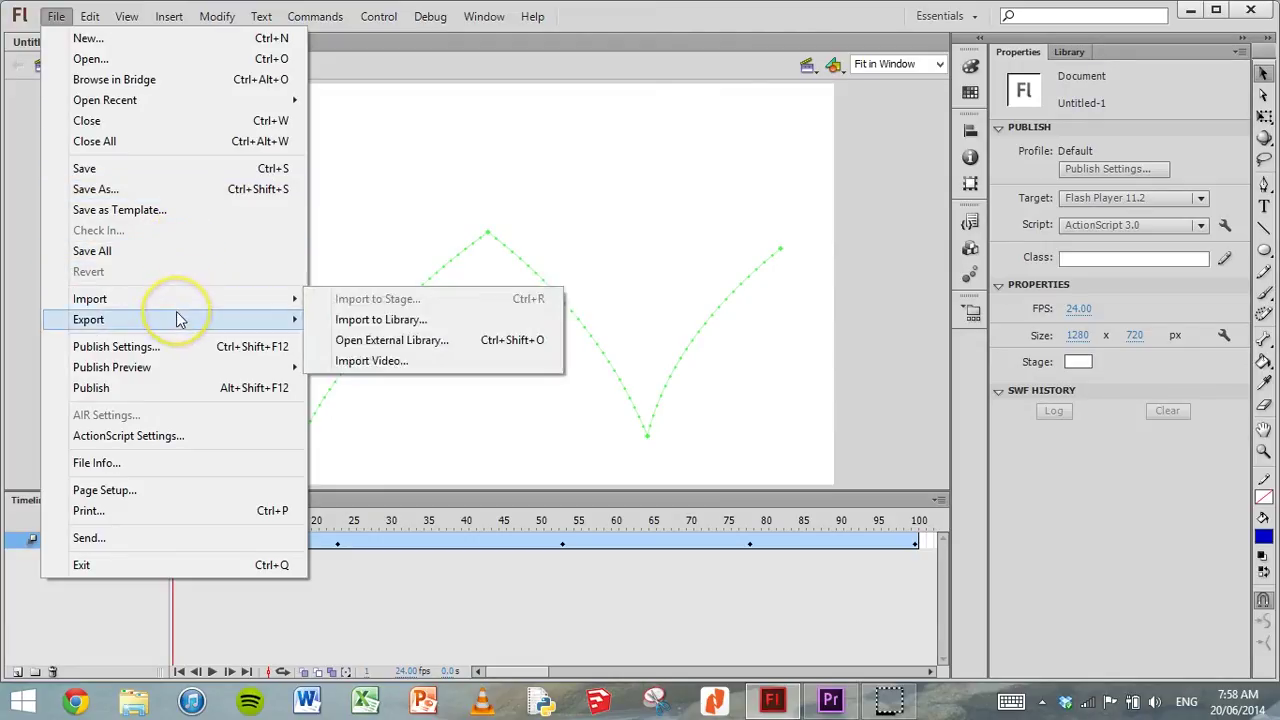
left_click(188, 318)
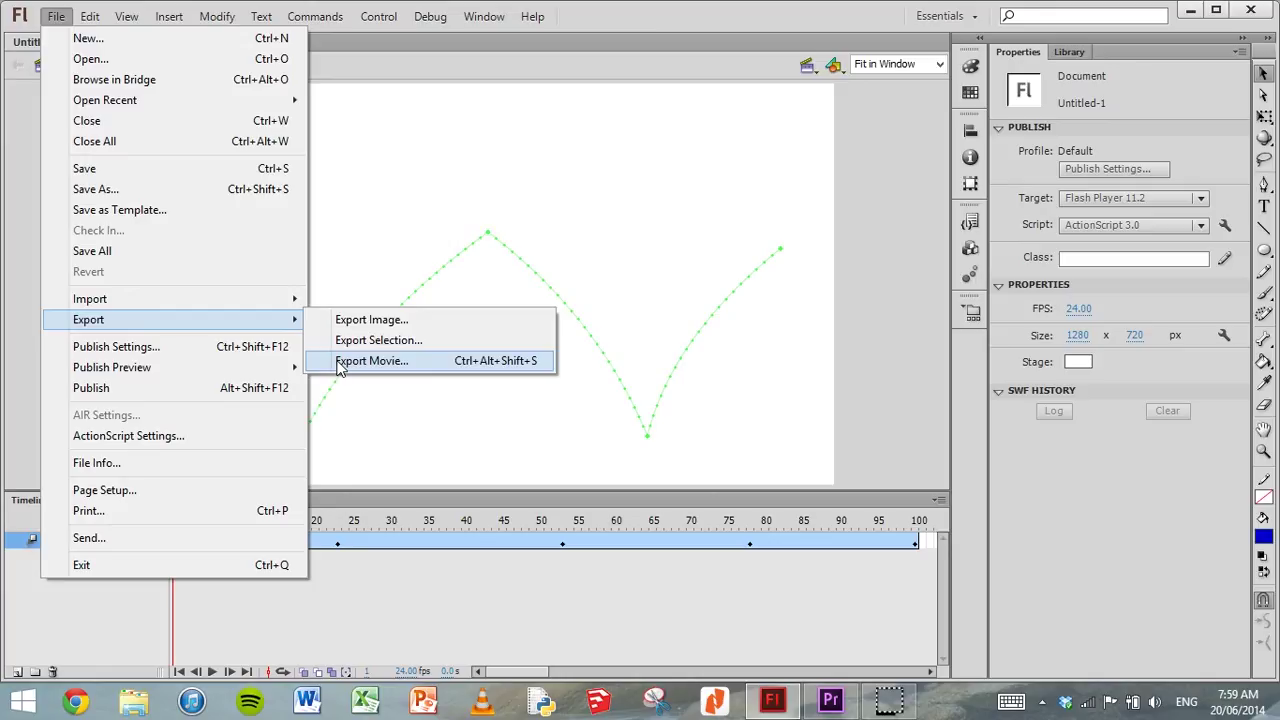
left_click(400, 209)
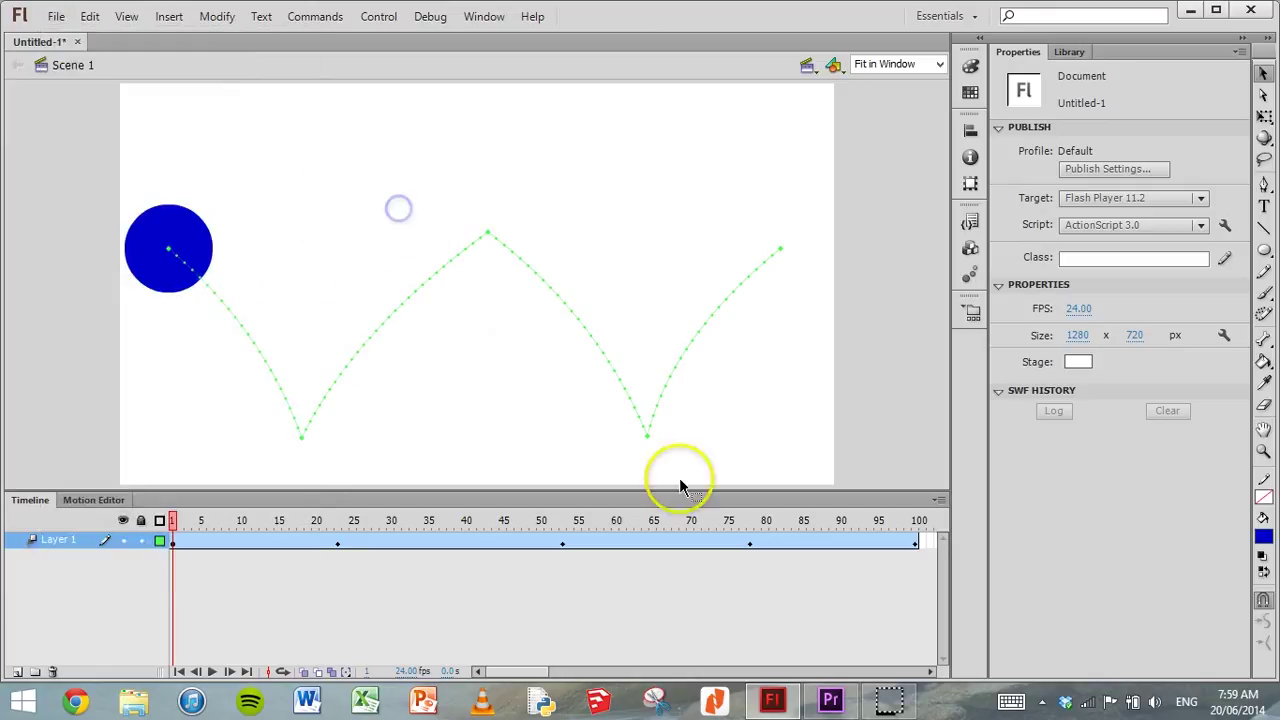